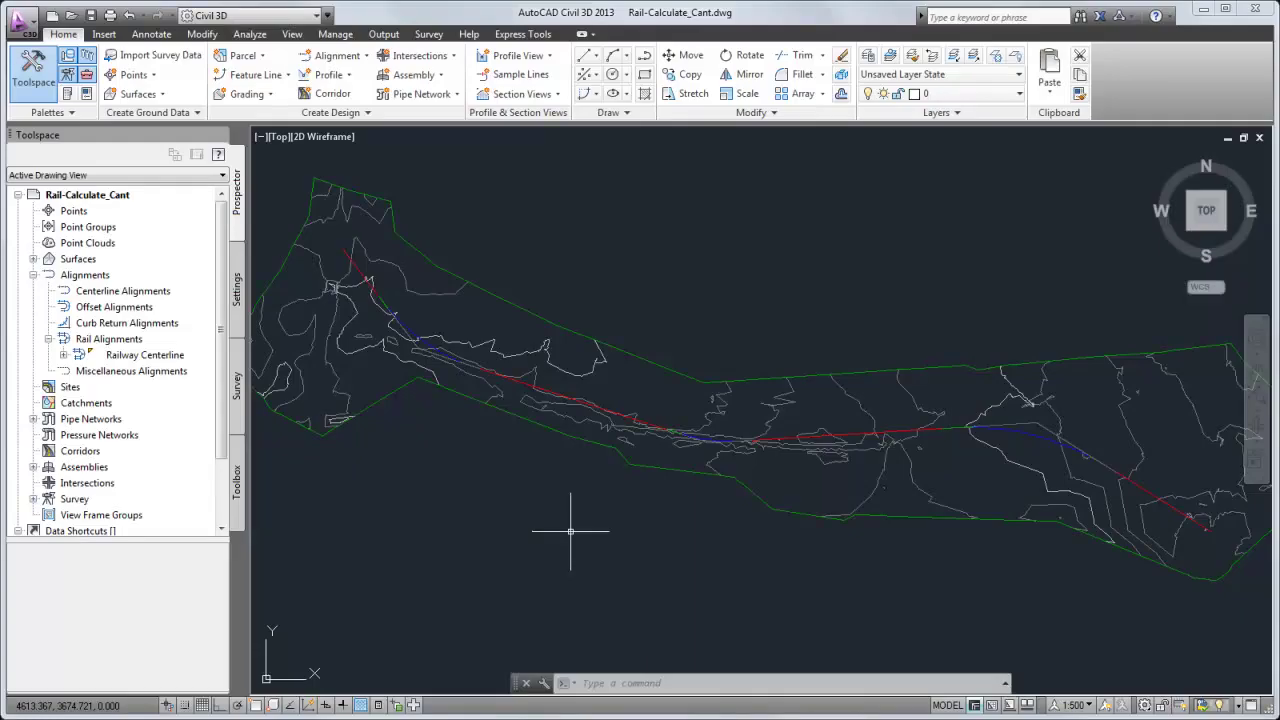
- Review the Railway Centerline's design criteria and 1.500m track width, then cancel the properties unchanged
left_click(524, 381)
left_click(524, 381)
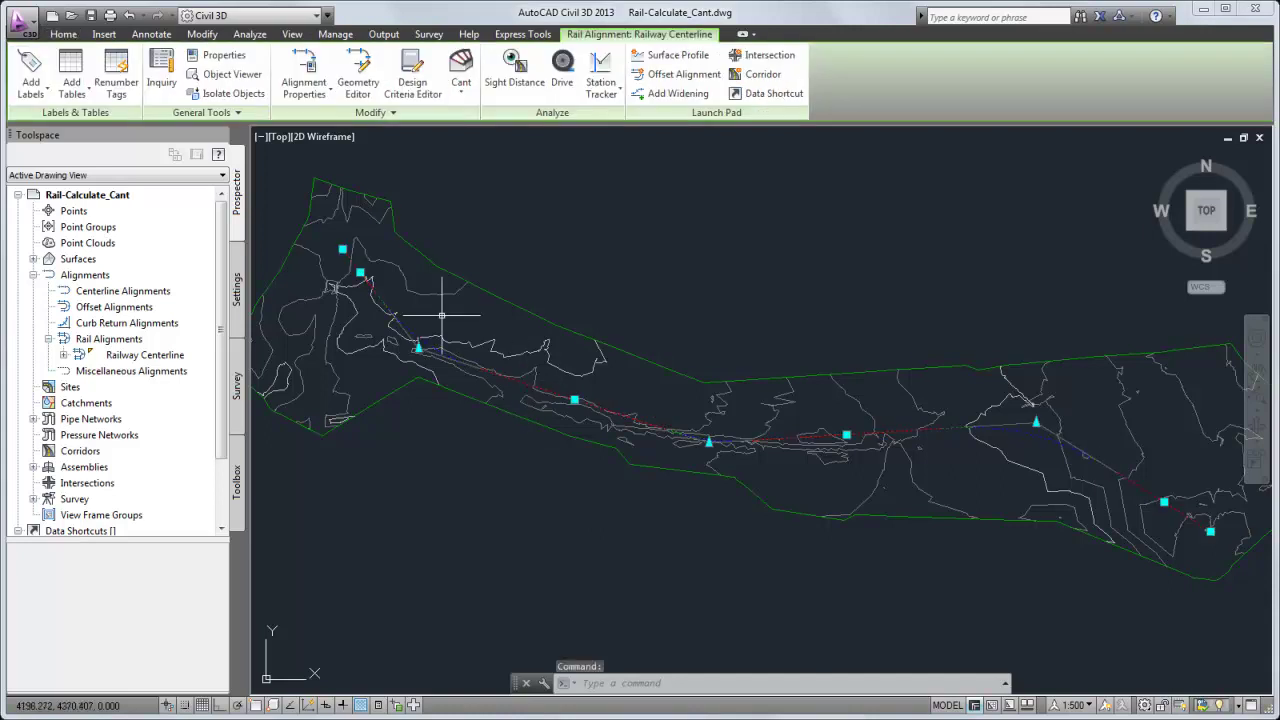
left_click(298, 68)
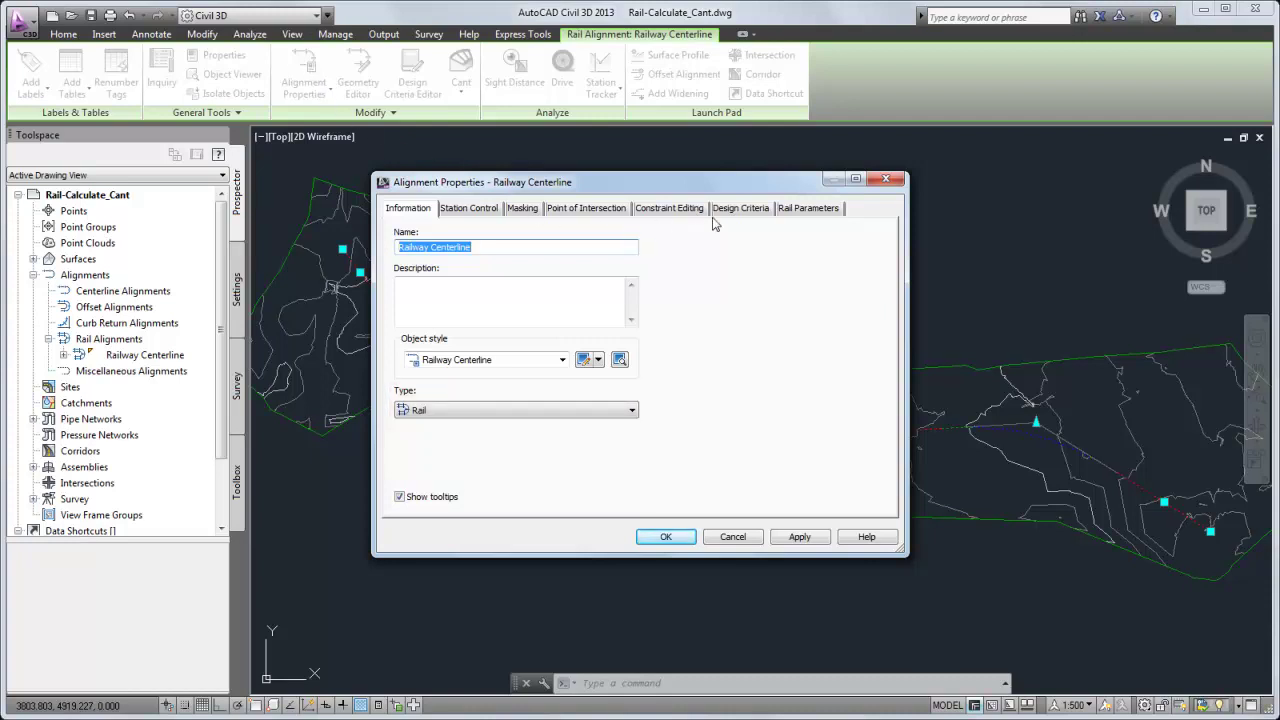
left_click(760, 214)
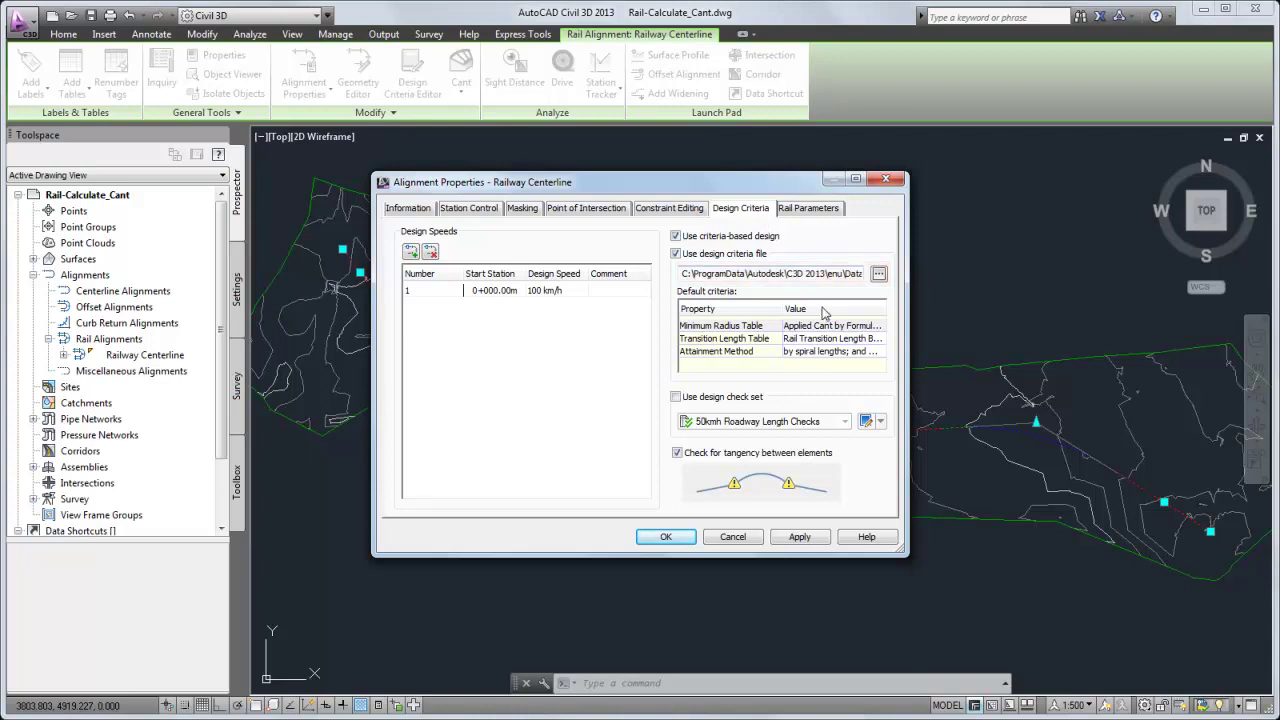
left_click(860, 328)
left_click(866, 329)
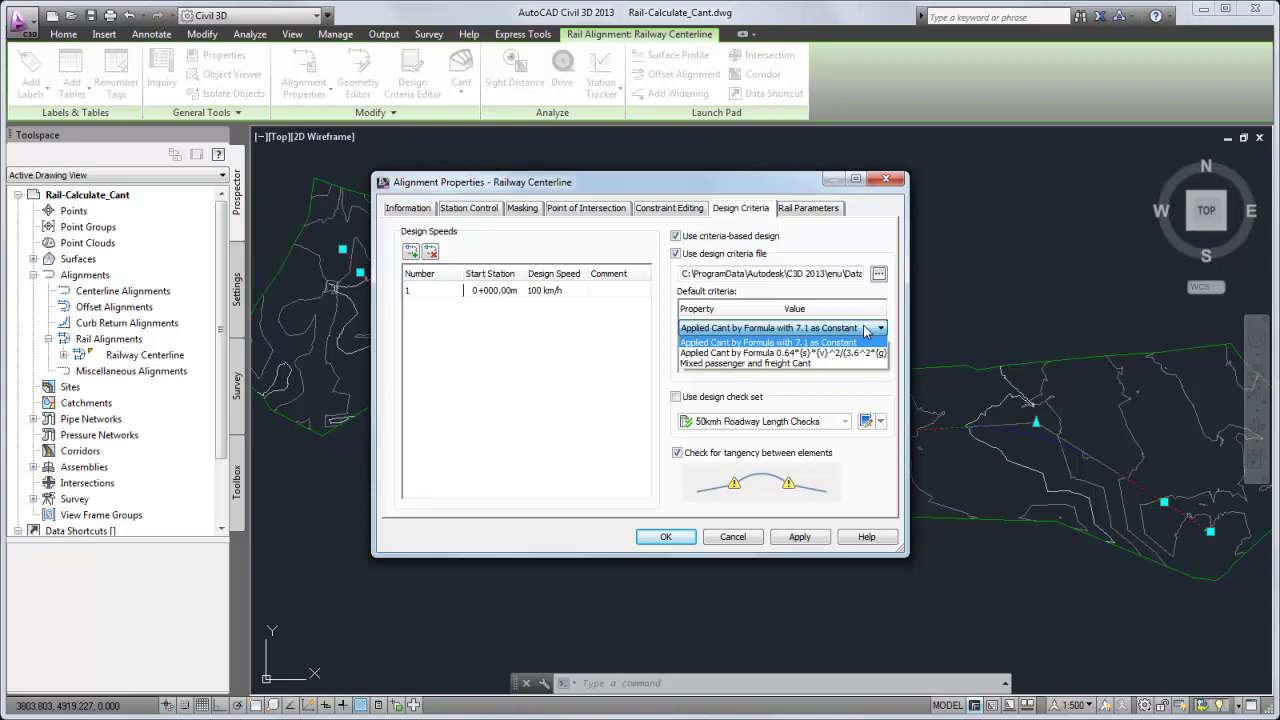
left_click(866, 329)
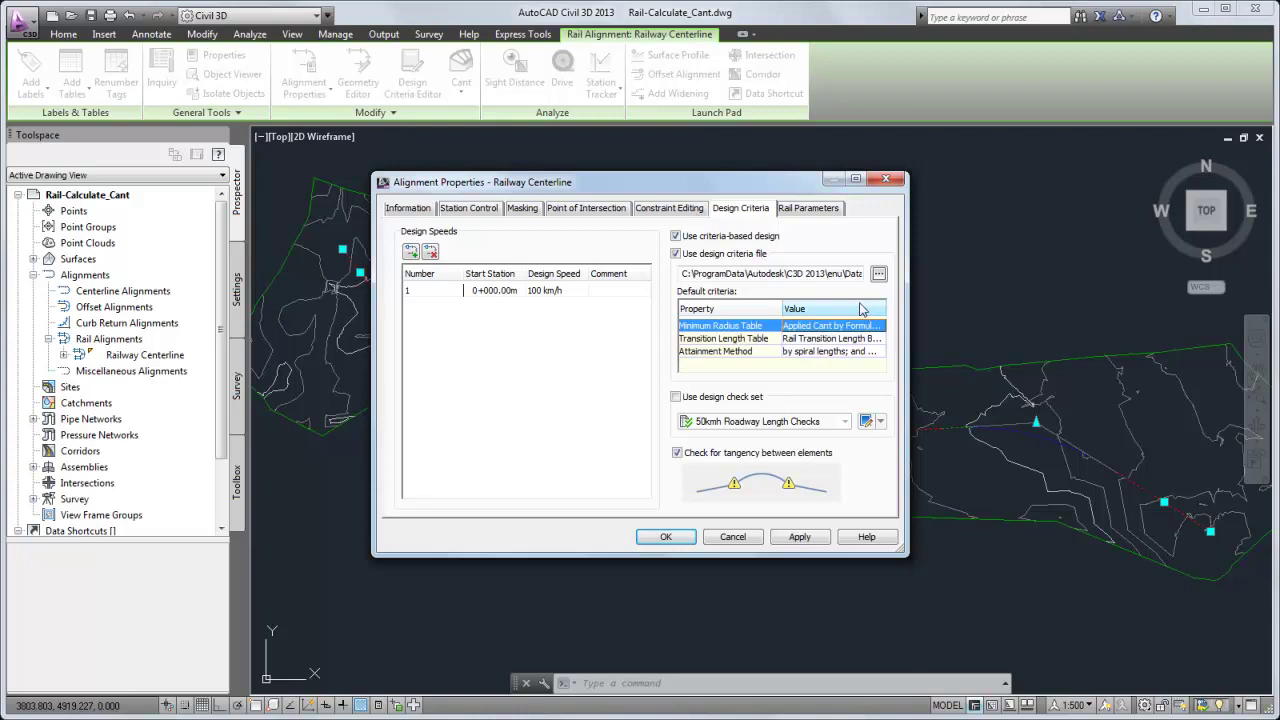
left_click(817, 213)
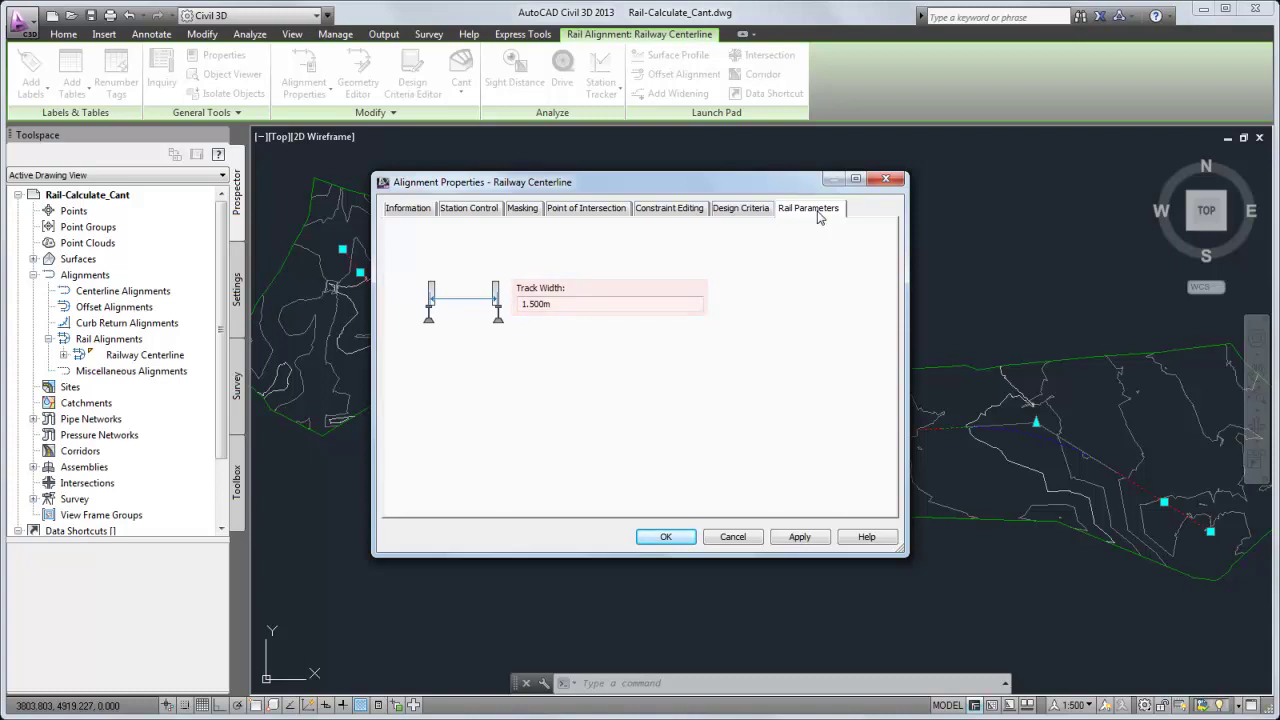
left_click(709, 535)
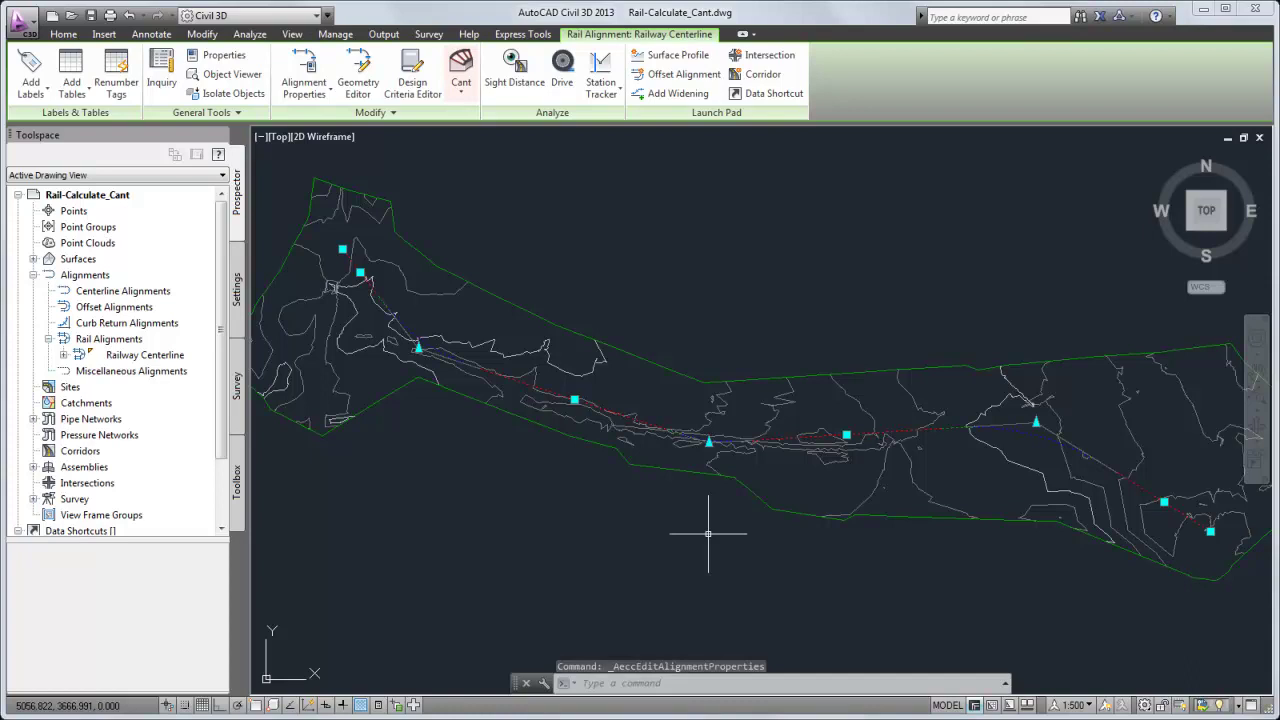
- Start Calculate/Edit Cant on the Railway Centerline and choose to calculate cant now
left_click(461, 89)
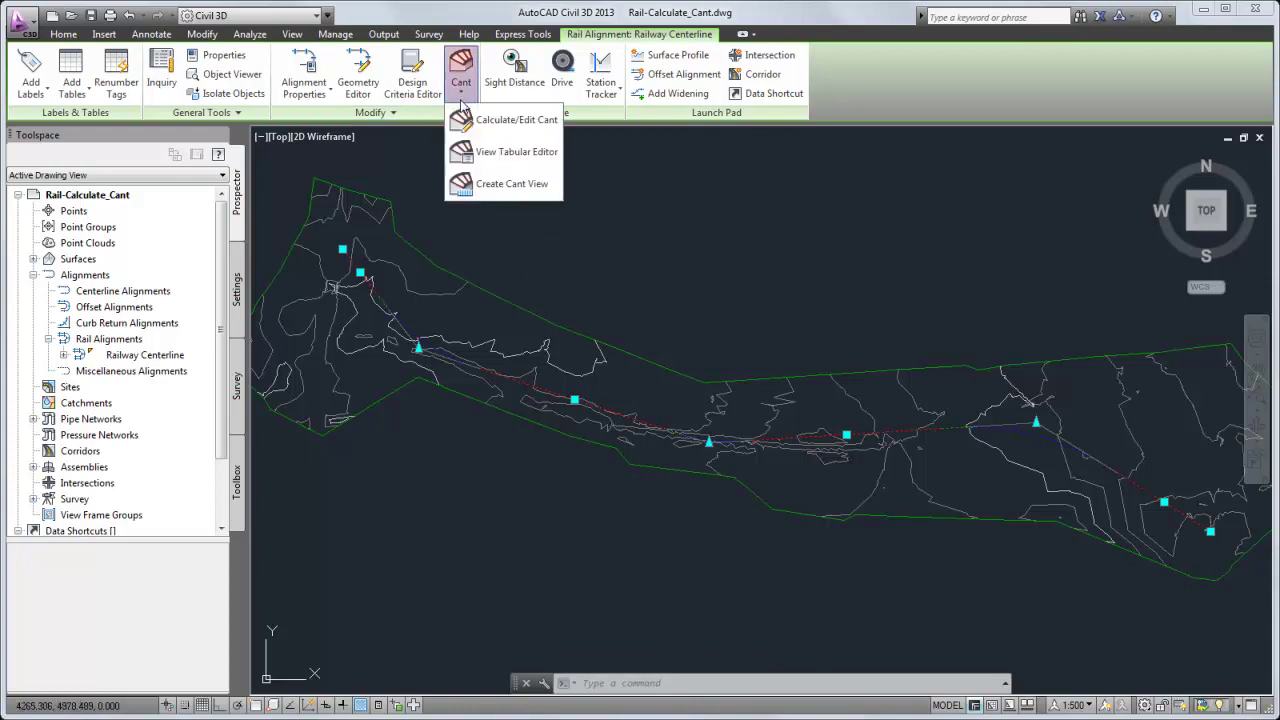
left_click(543, 121)
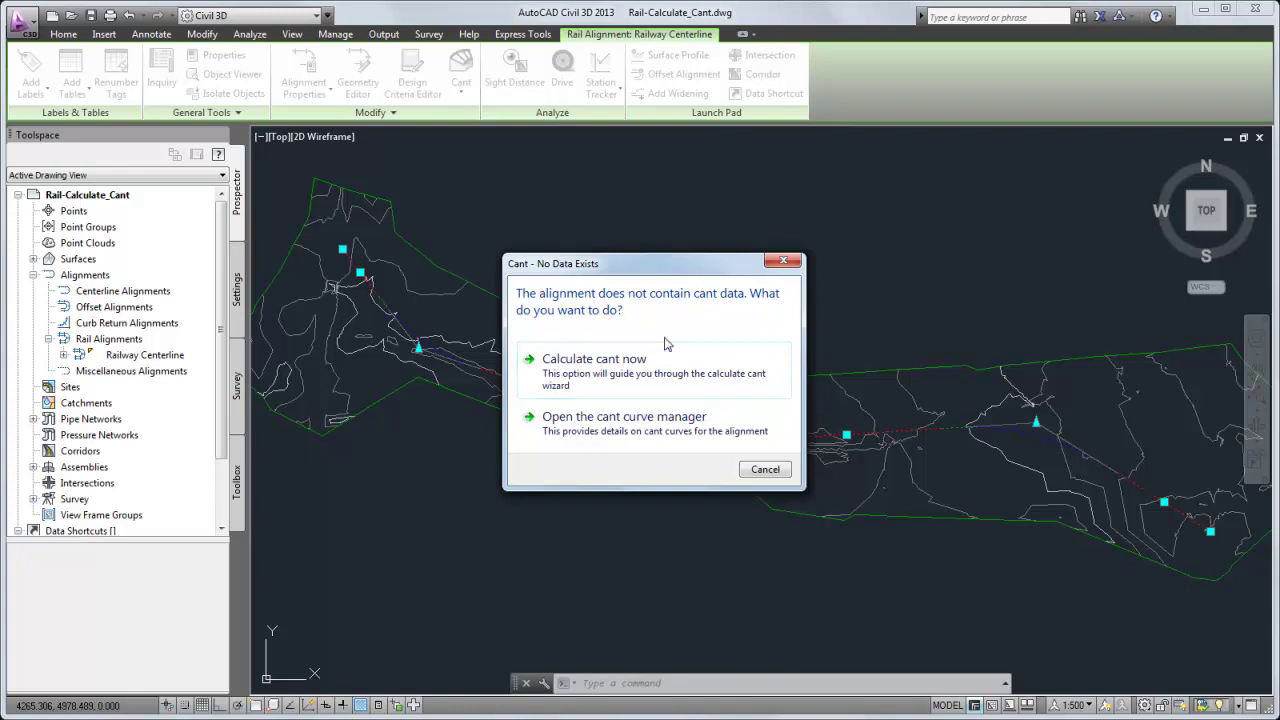
left_click(665, 372)
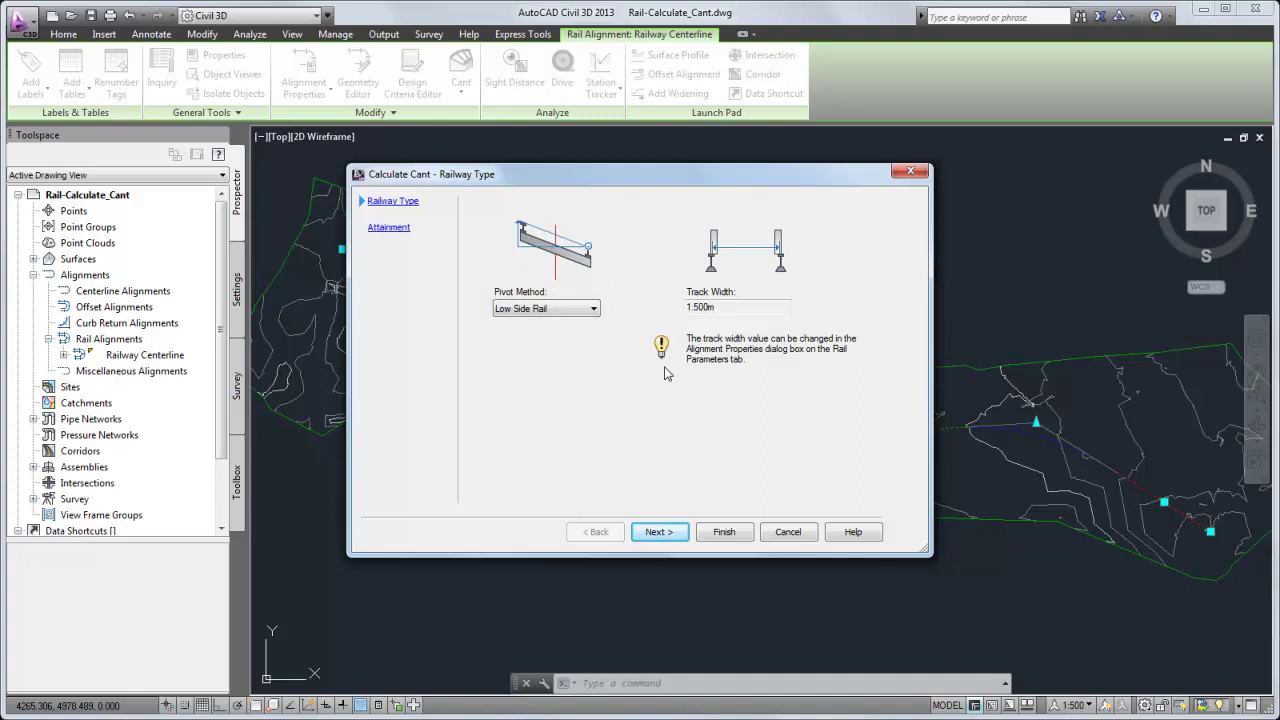
- Try the High Side Rail and Center Baseline pivots, keep Low Side Rail, and continue to Attainment
left_click(594, 310)
left_click(593, 338)
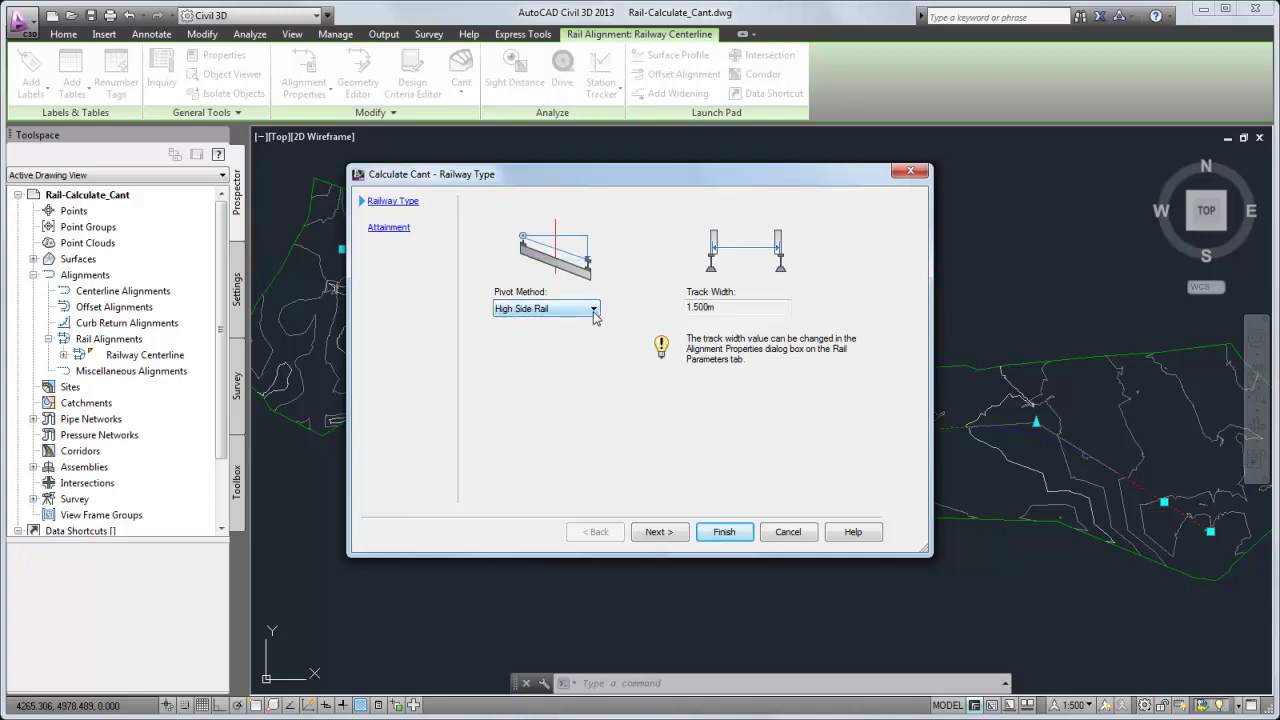
left_click(594, 309)
left_click(594, 350)
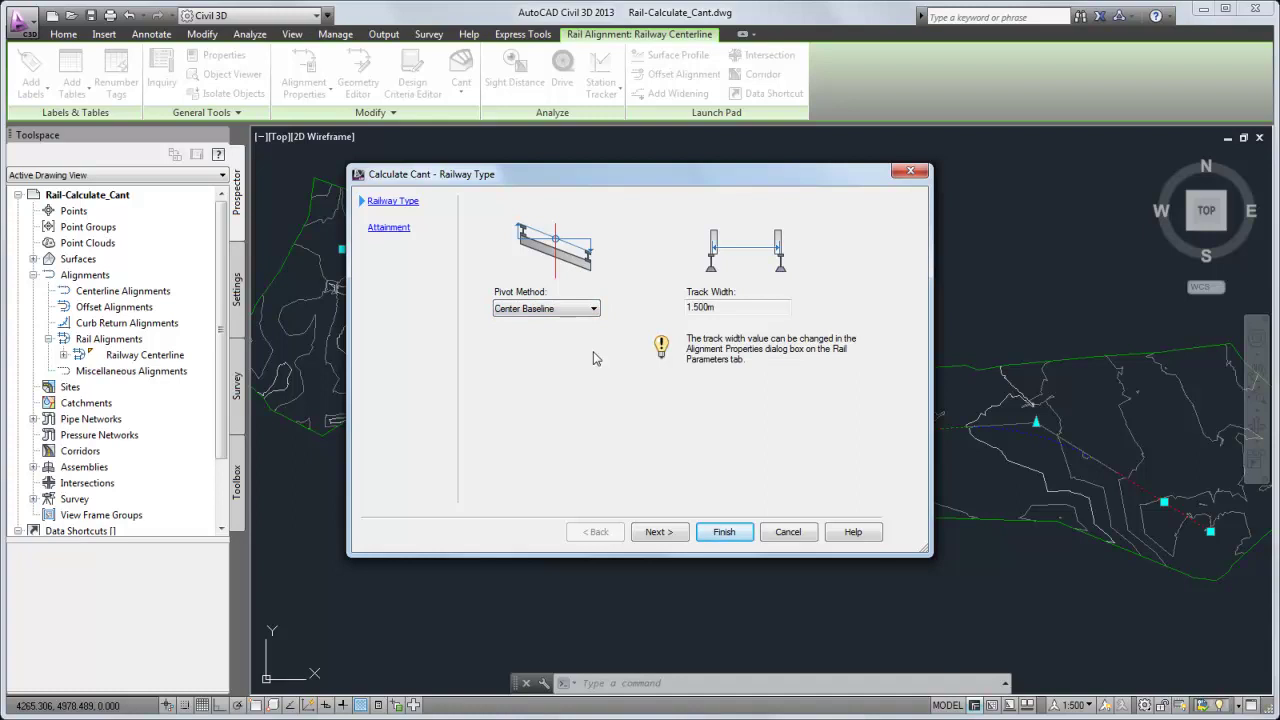
left_click(594, 310)
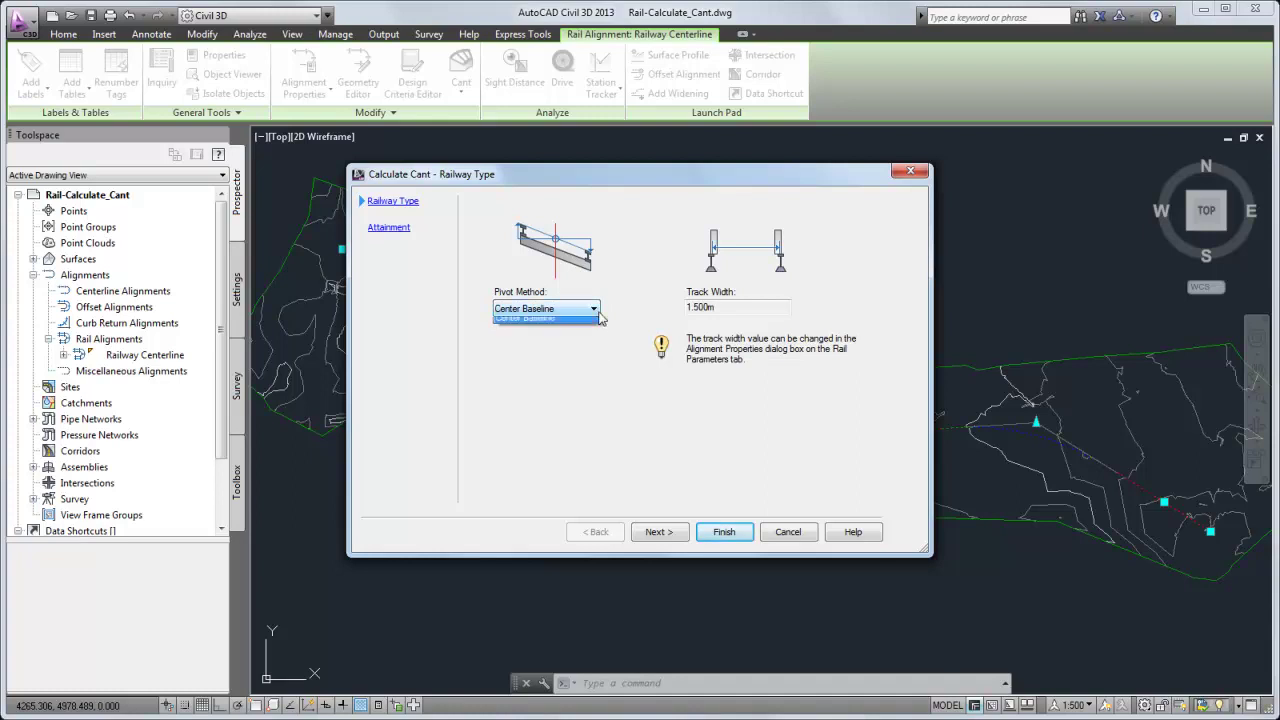
left_click(597, 324)
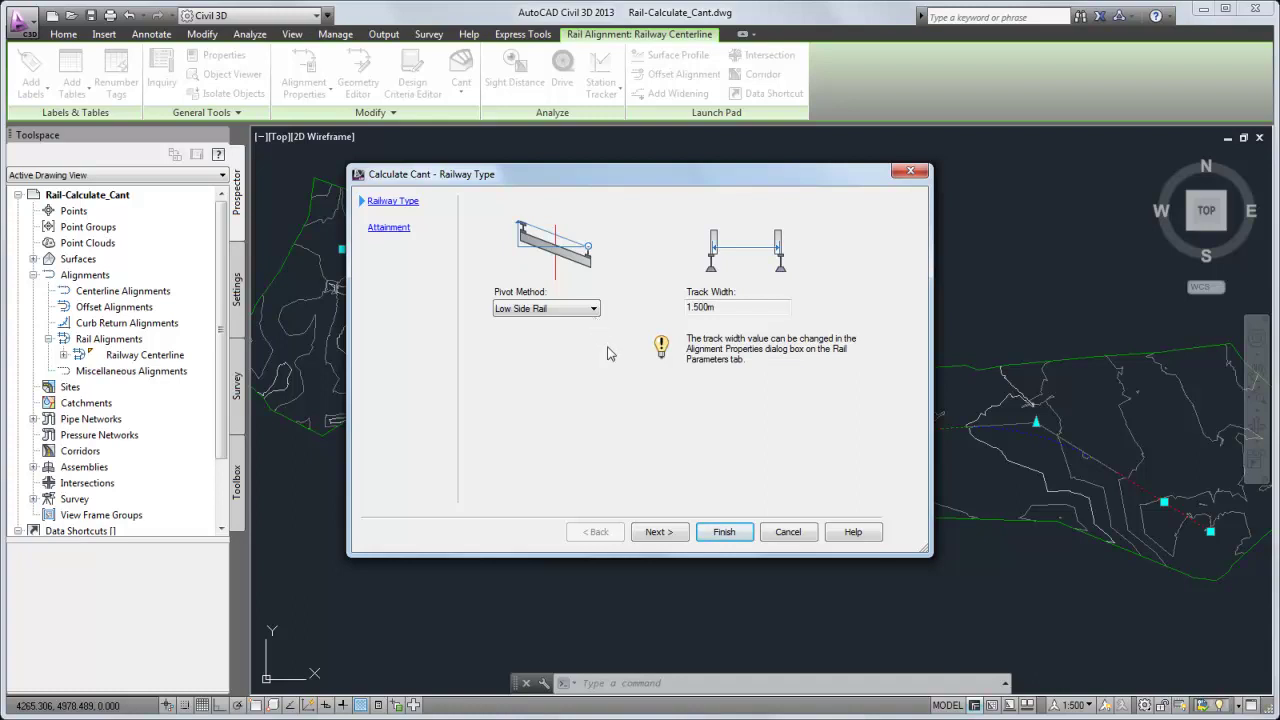
left_click(669, 531)
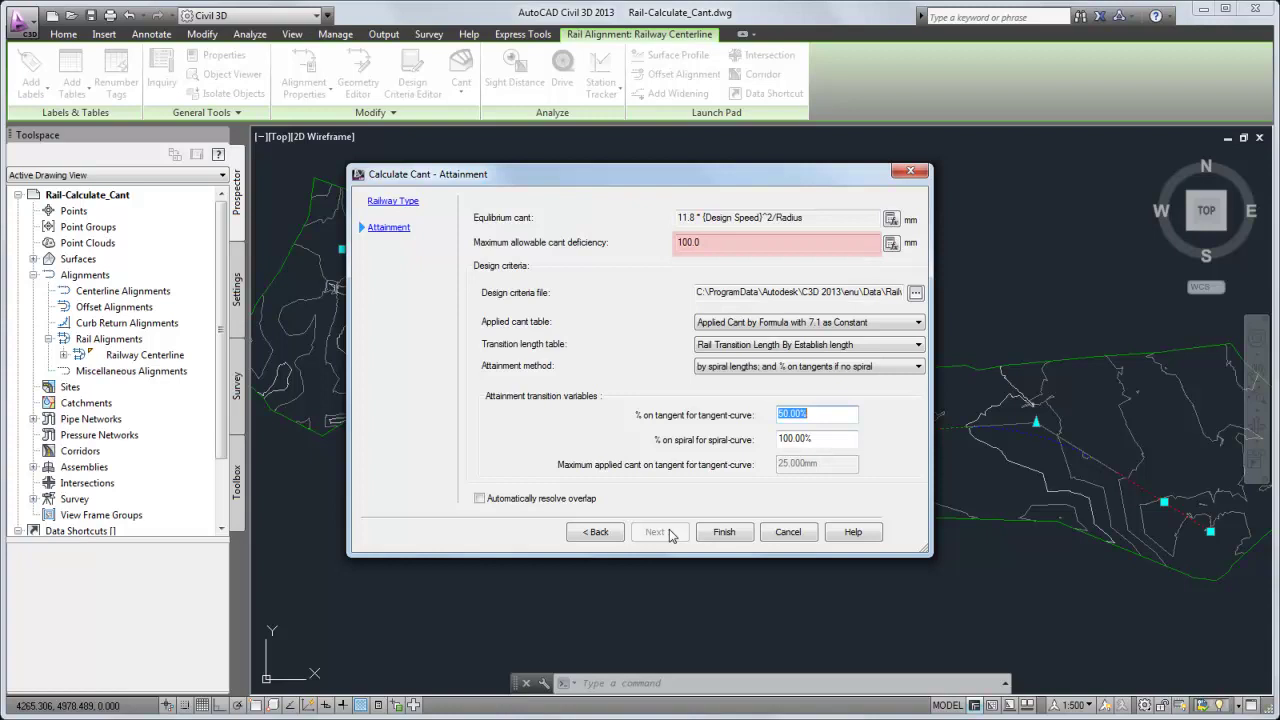
- Inspect the equilibrium cant formula and its available properties, closing it without changes
left_click(891, 219)
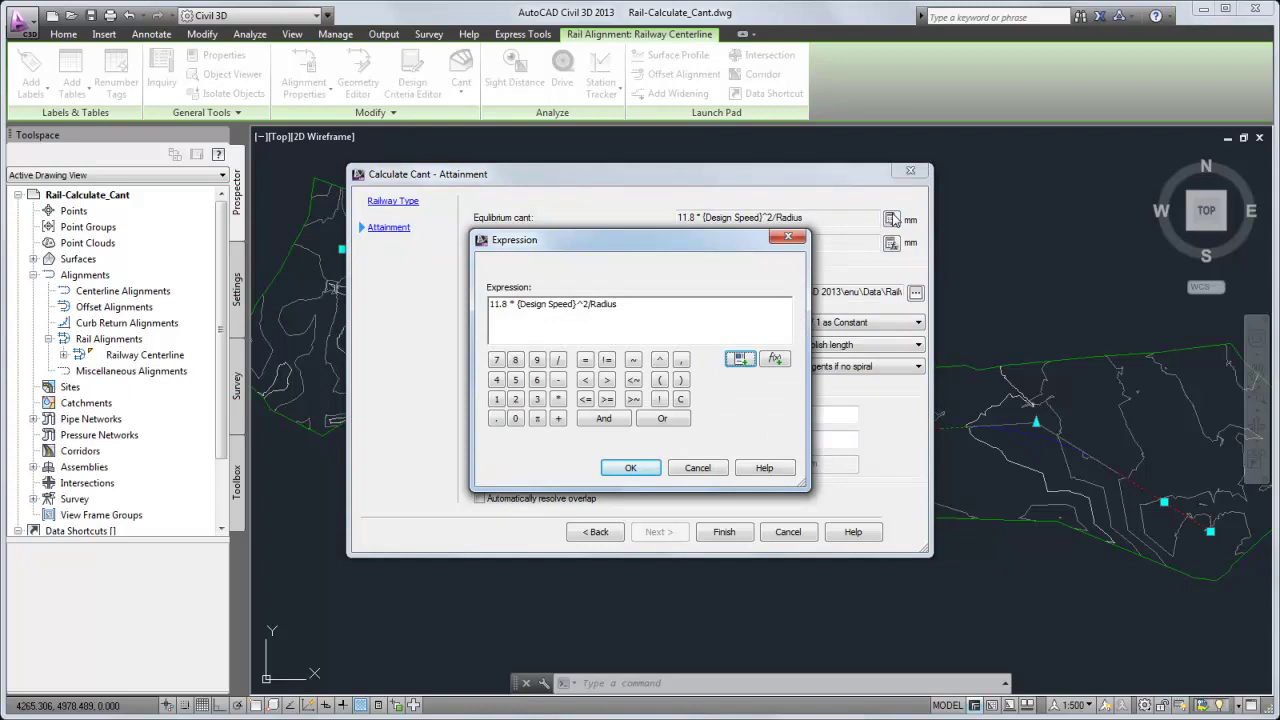
left_click(741, 359)
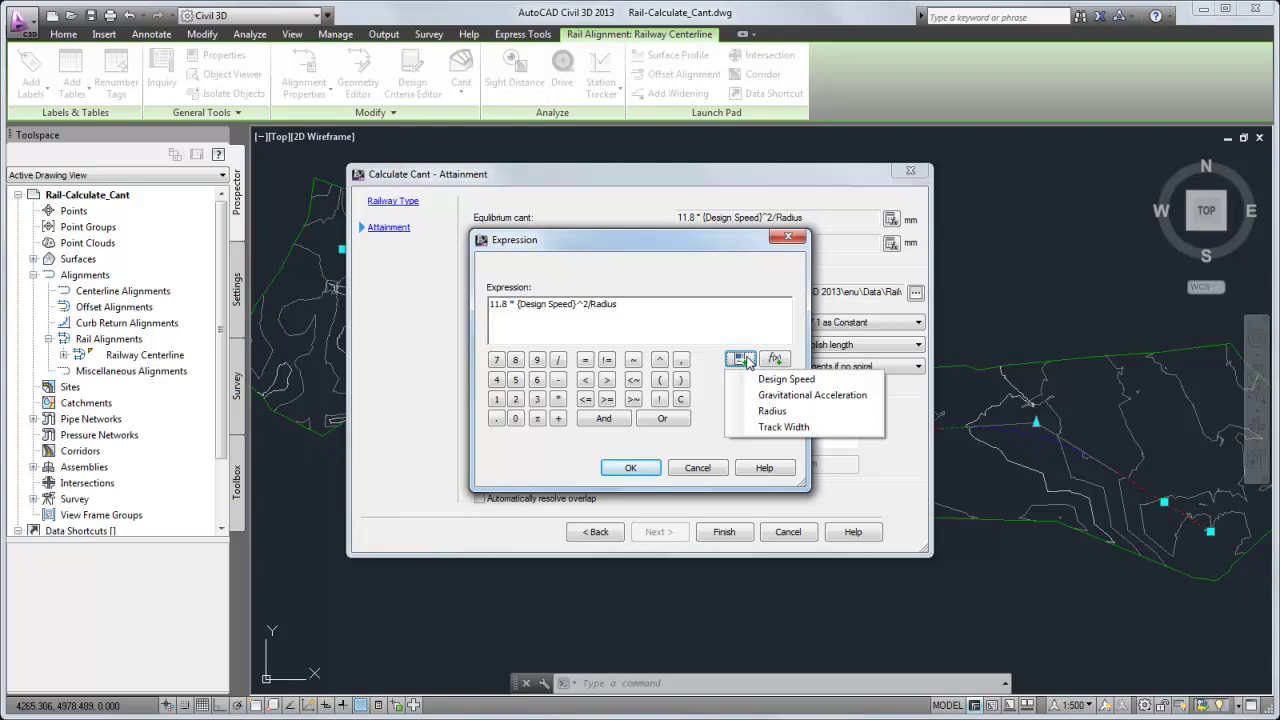
left_click(698, 468)
left_click(698, 468)
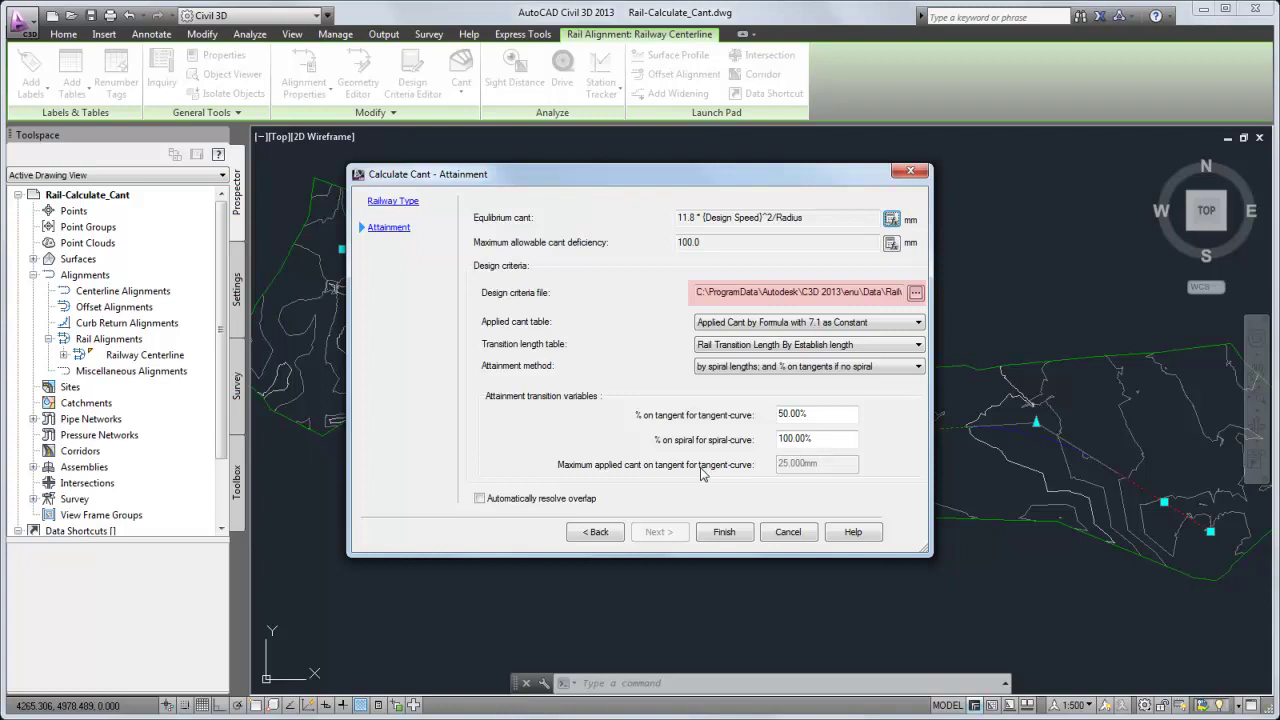
- Browse to the metric rail cant design standards XML and bring up its context menu
left_click(915, 294)
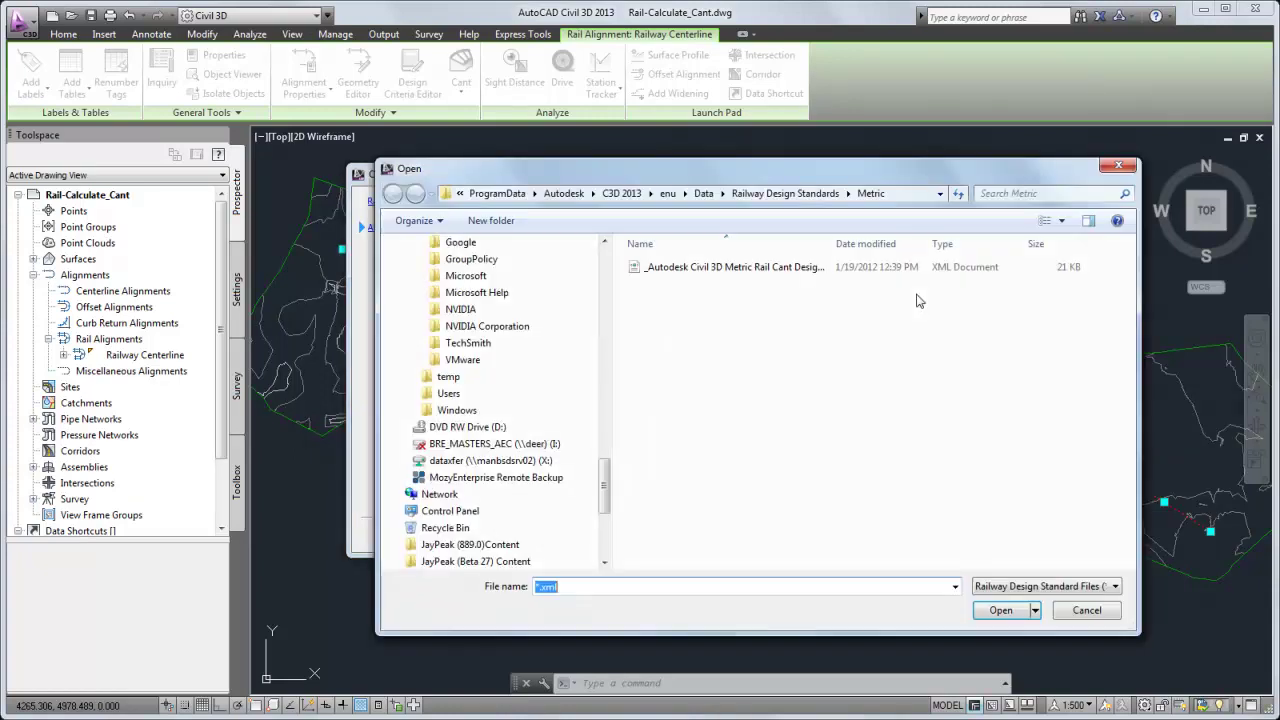
left_click(797, 272)
right_click(797, 272)
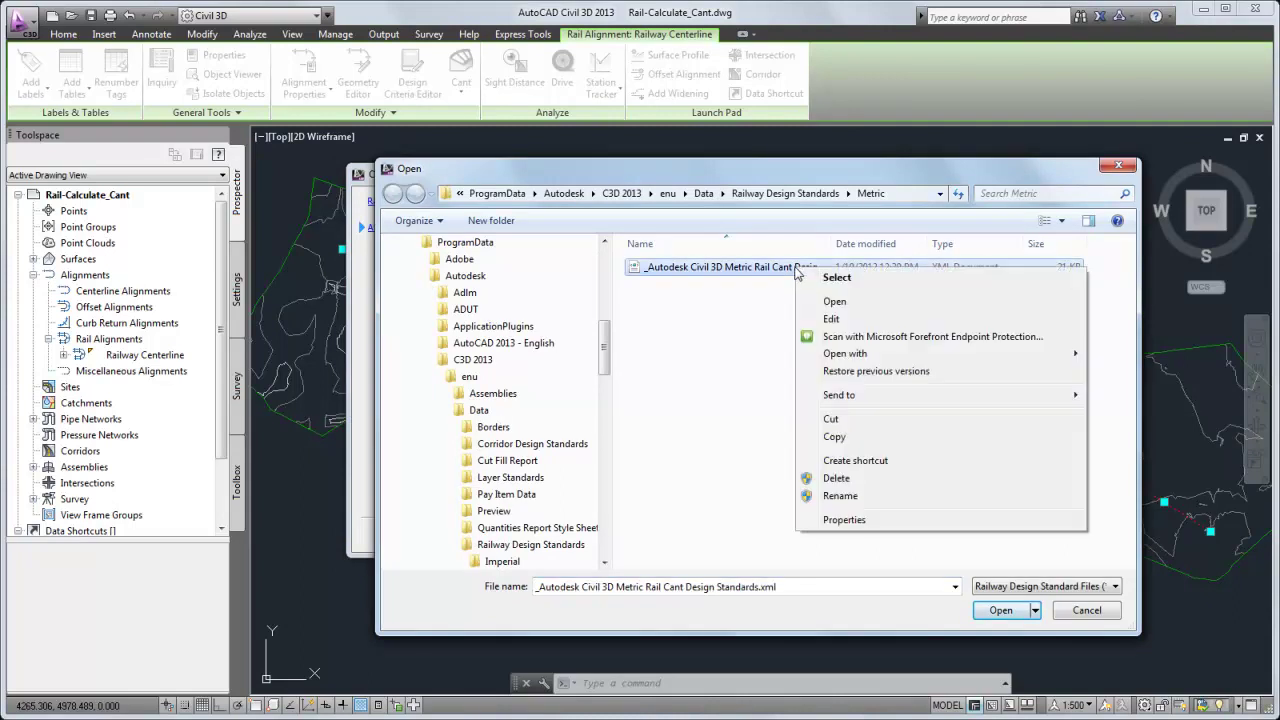
- Open the design standards XML in Internet Explorer, scroll to CantAttainmentMethods, then close it
left_click(834, 298)
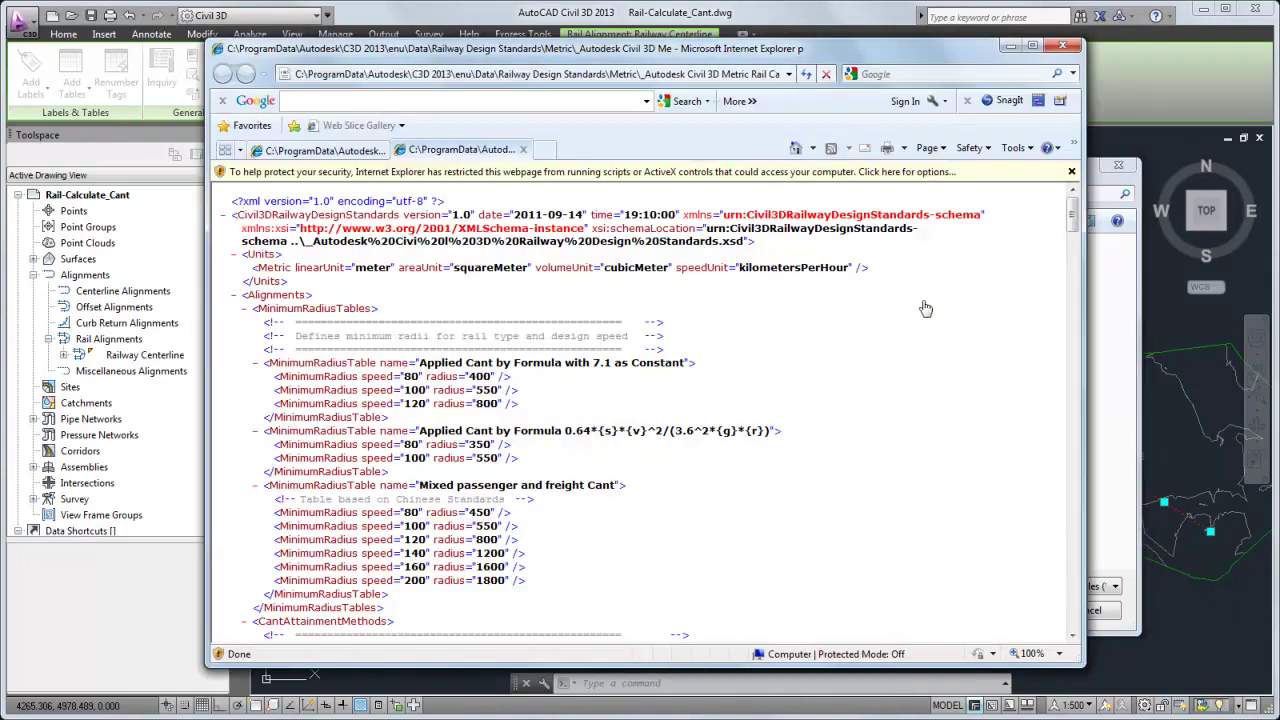
left_click_drag(1073, 215, 1074, 248)
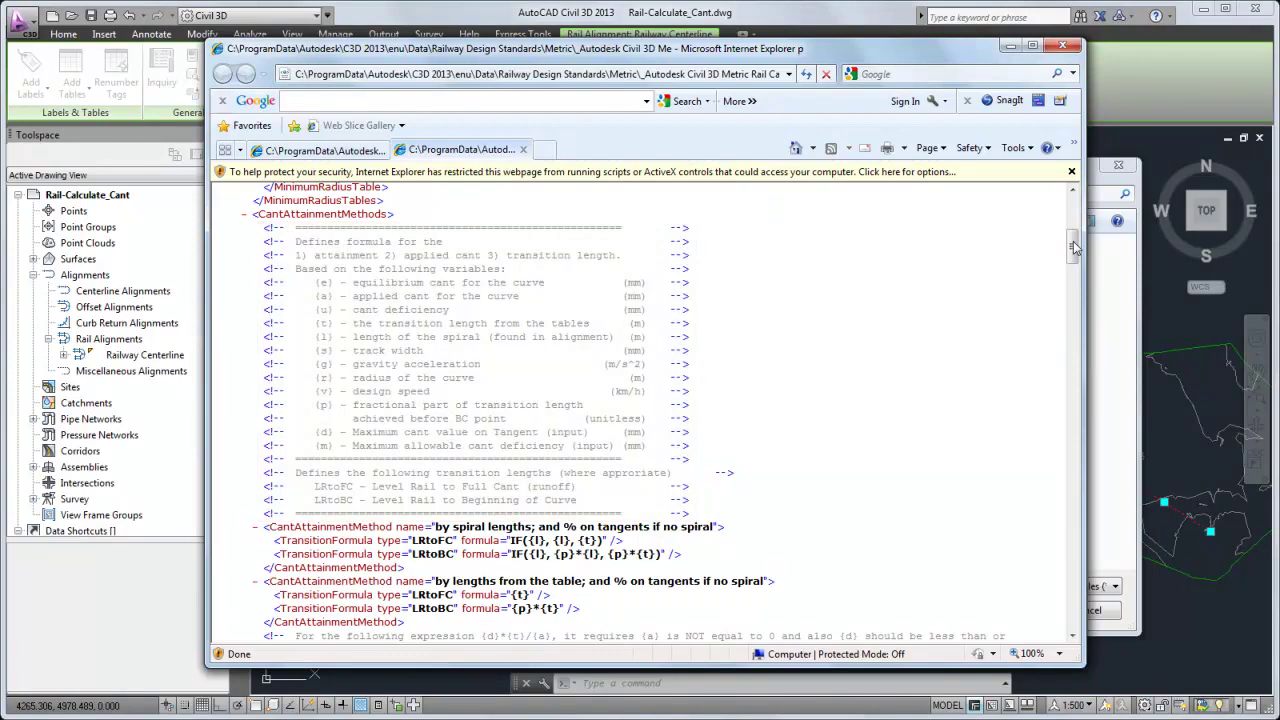
left_click(1062, 46)
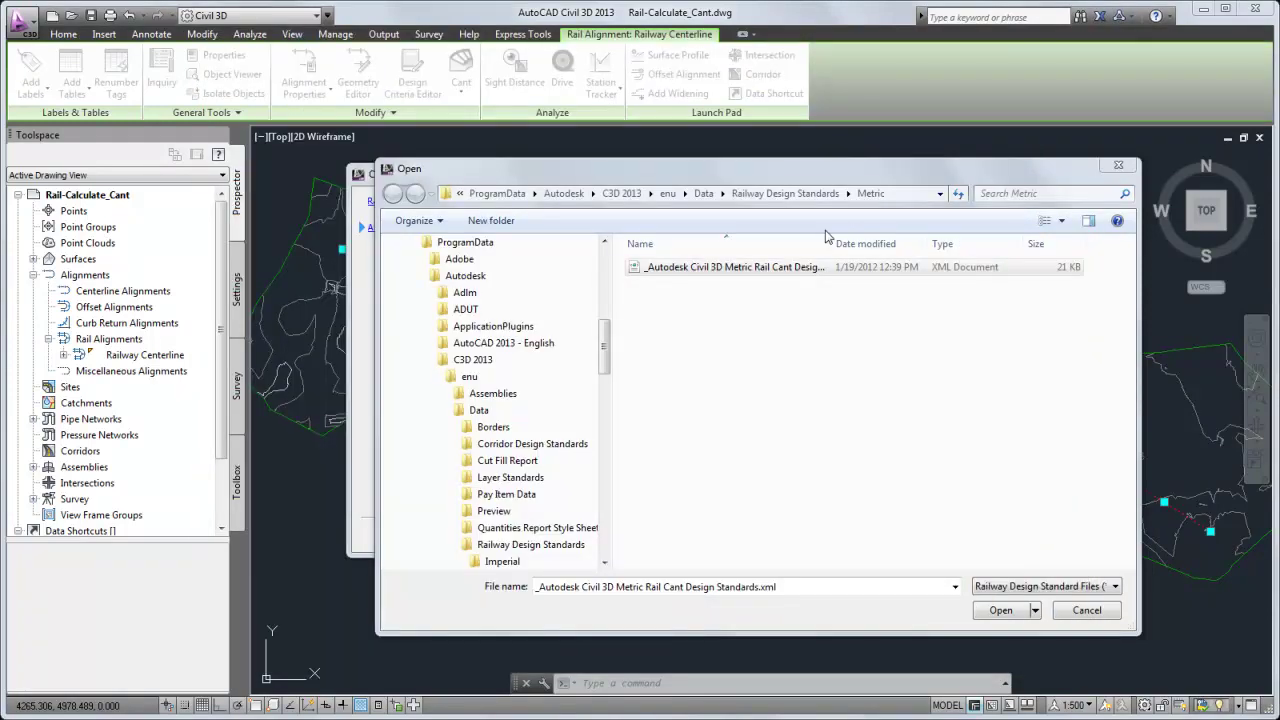
- Keep applied cant by formula, establish-length transitions, and spiral-length attainment at 50%/100%
left_click(1077, 611)
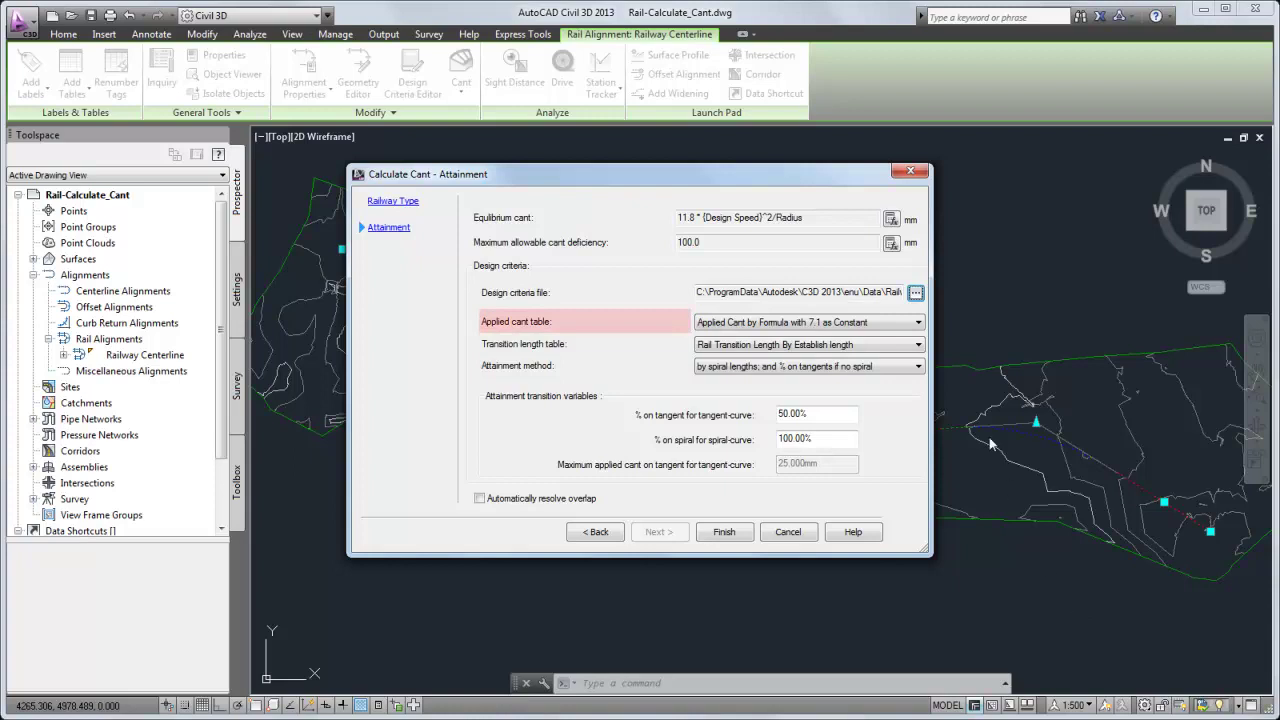
left_click(919, 323)
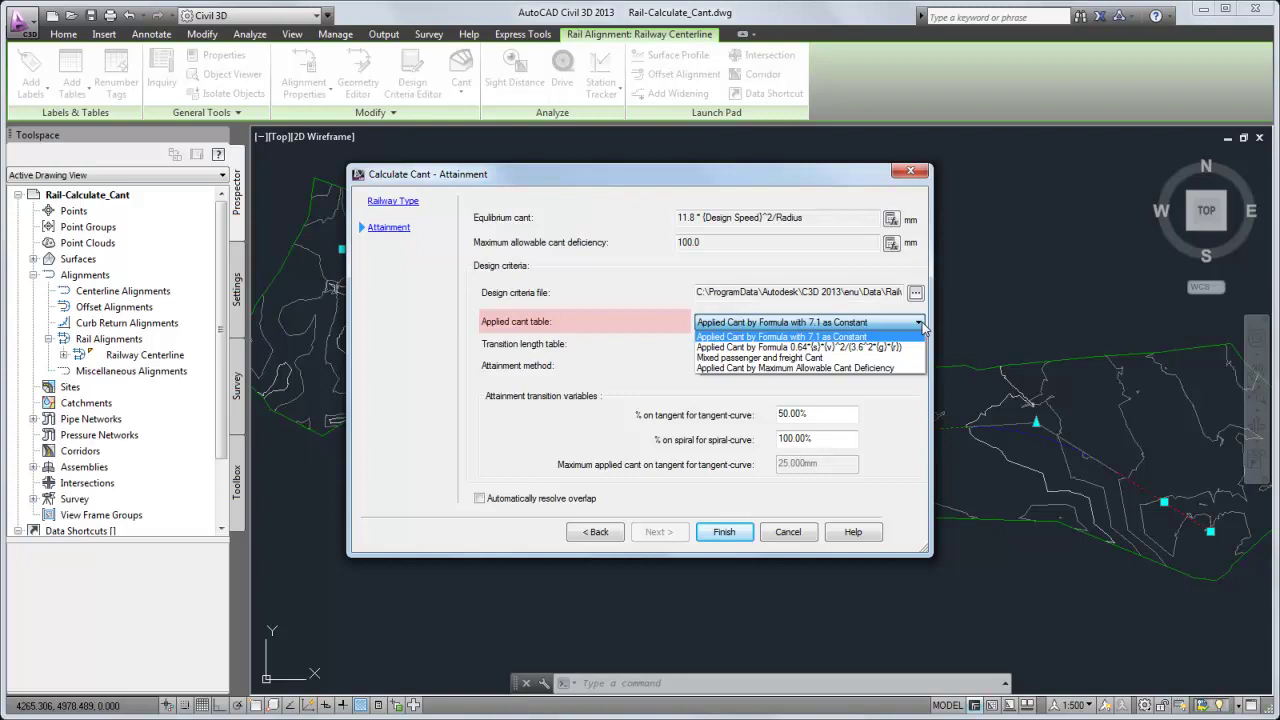
left_click(922, 324)
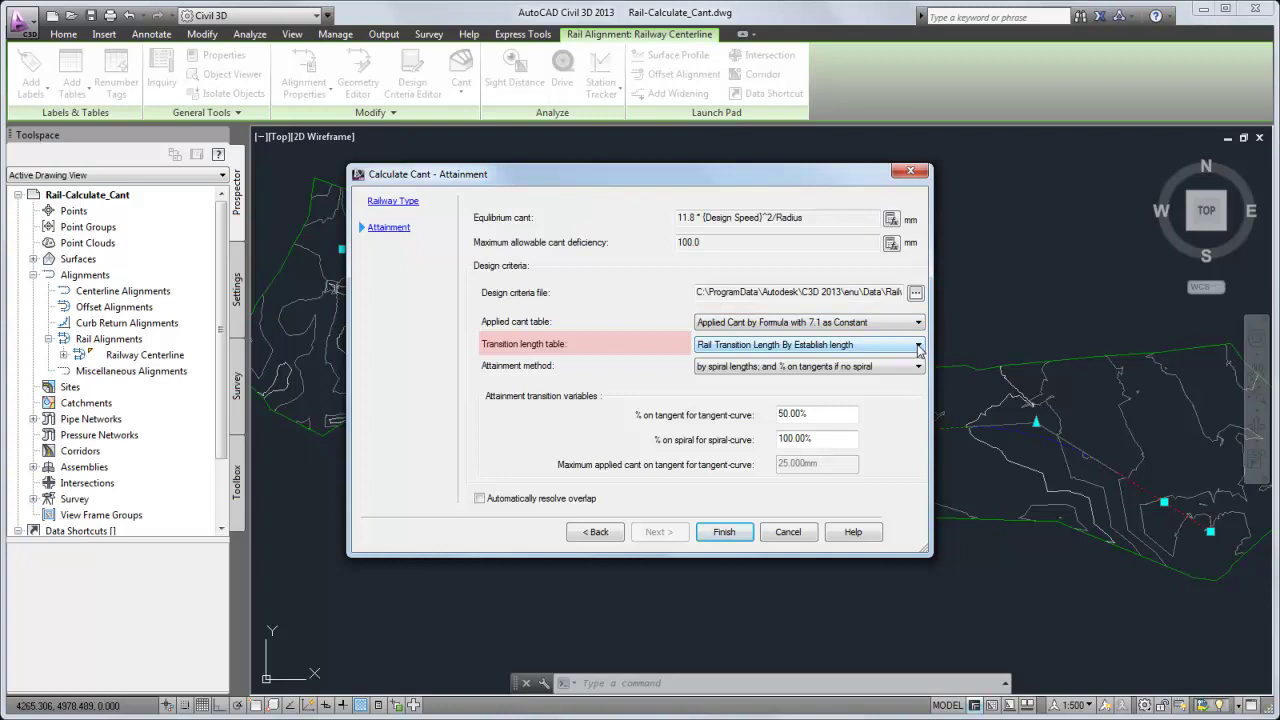
left_click(918, 346)
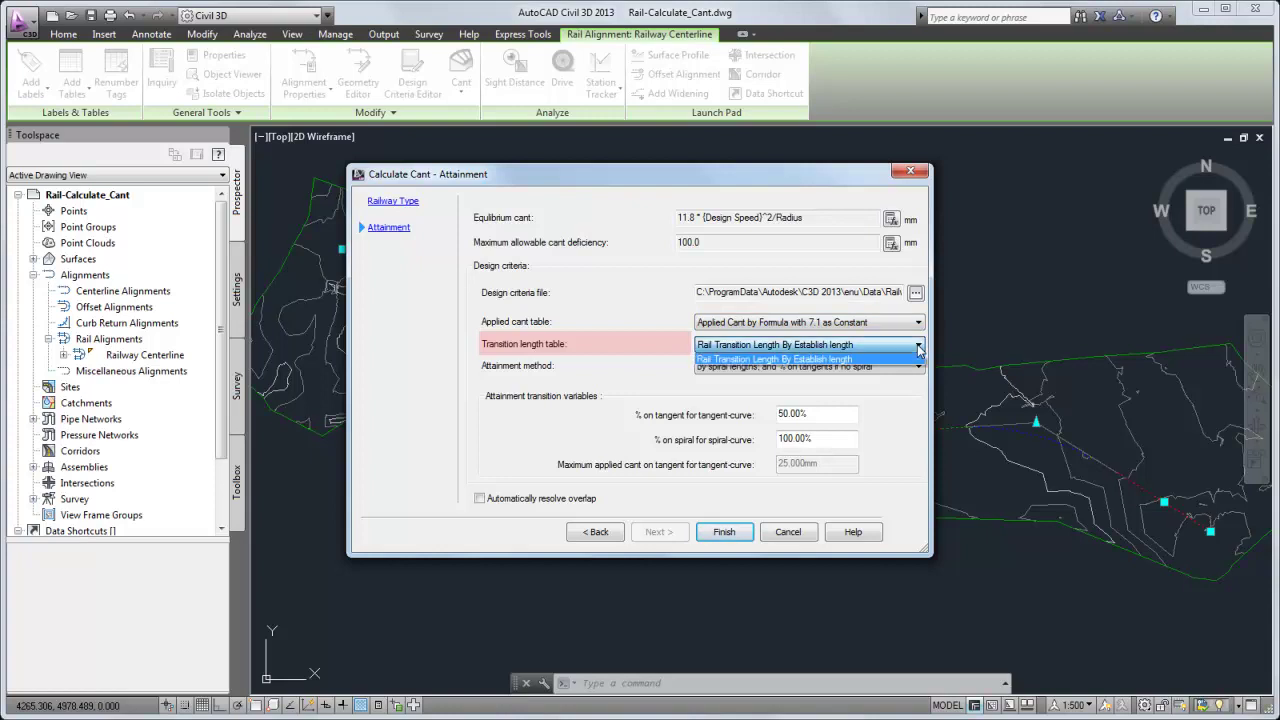
left_click(918, 346)
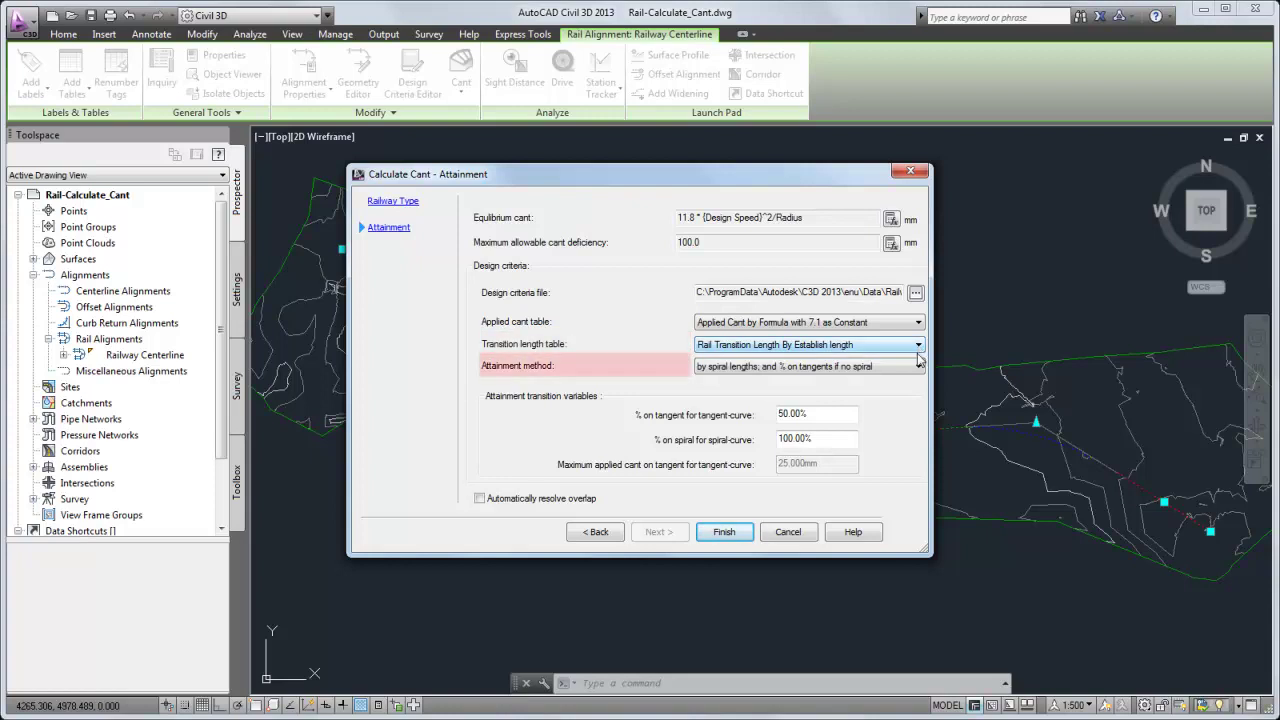
left_click(918, 367)
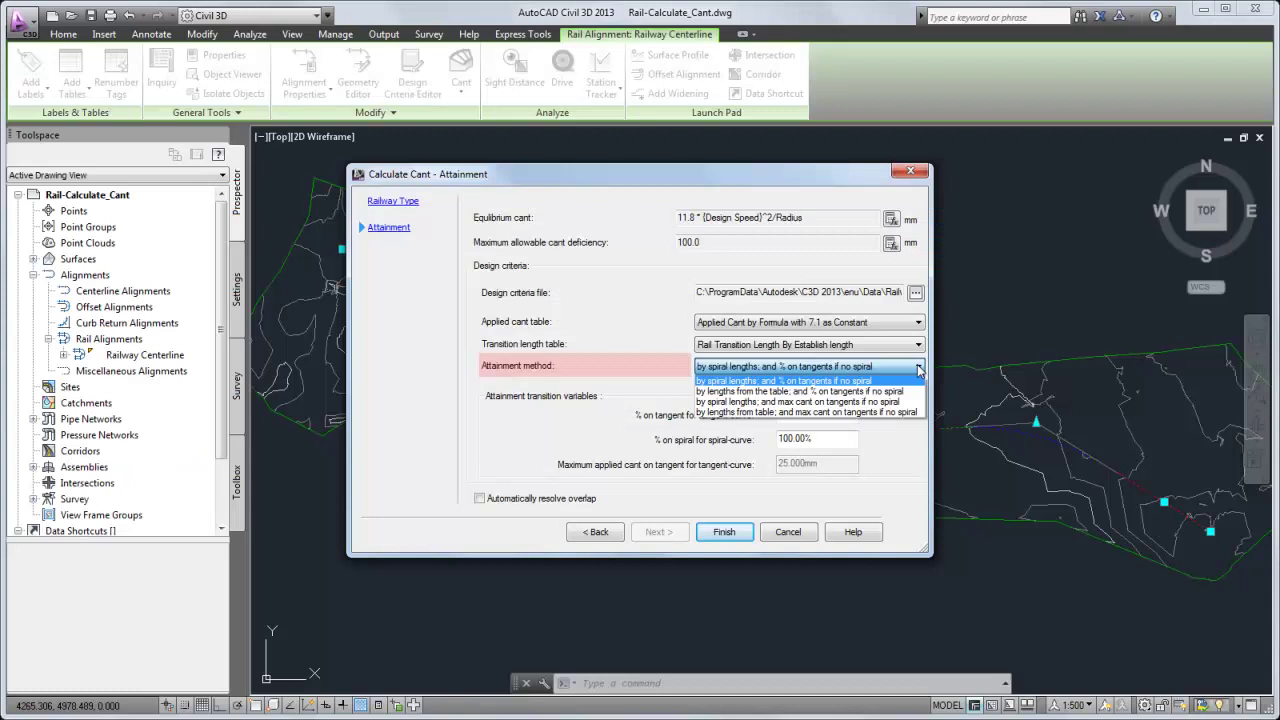
left_click(919, 368)
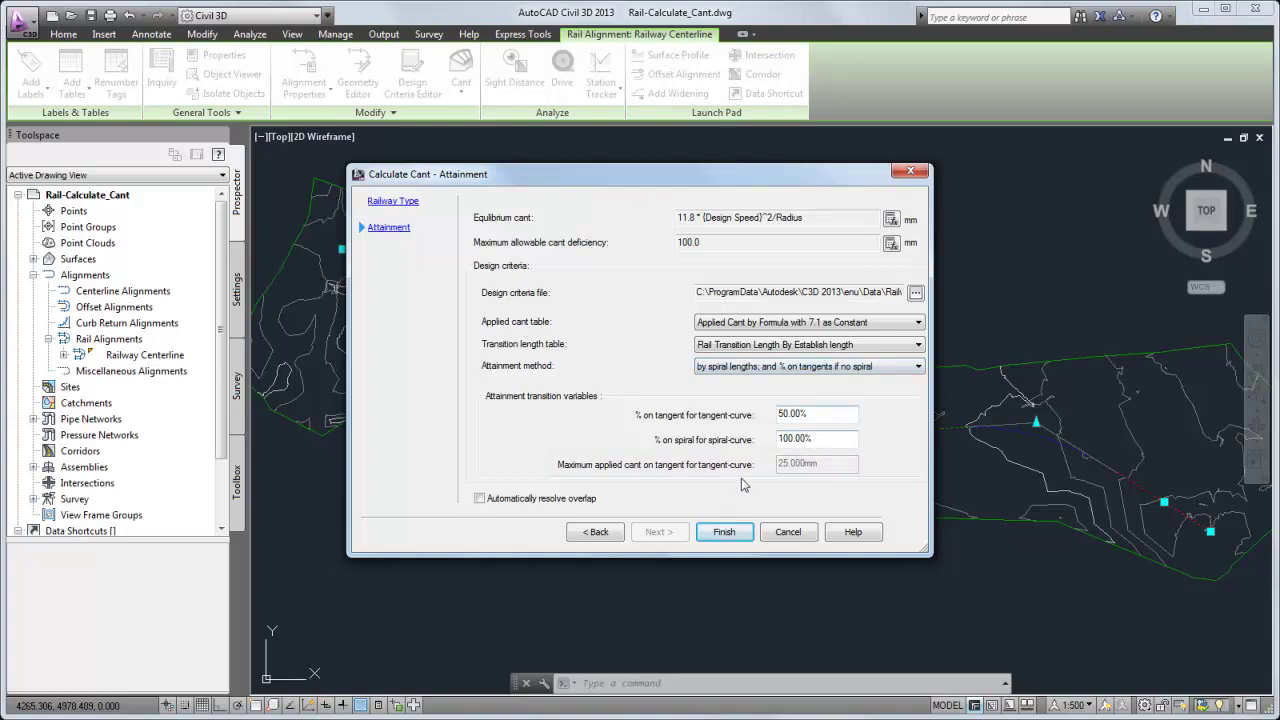
- Finish the cant calculation, then window-zoom (ZW) onto one curve transition
left_click(724, 531)
middle_click_drag(730, 525, 731, 661)
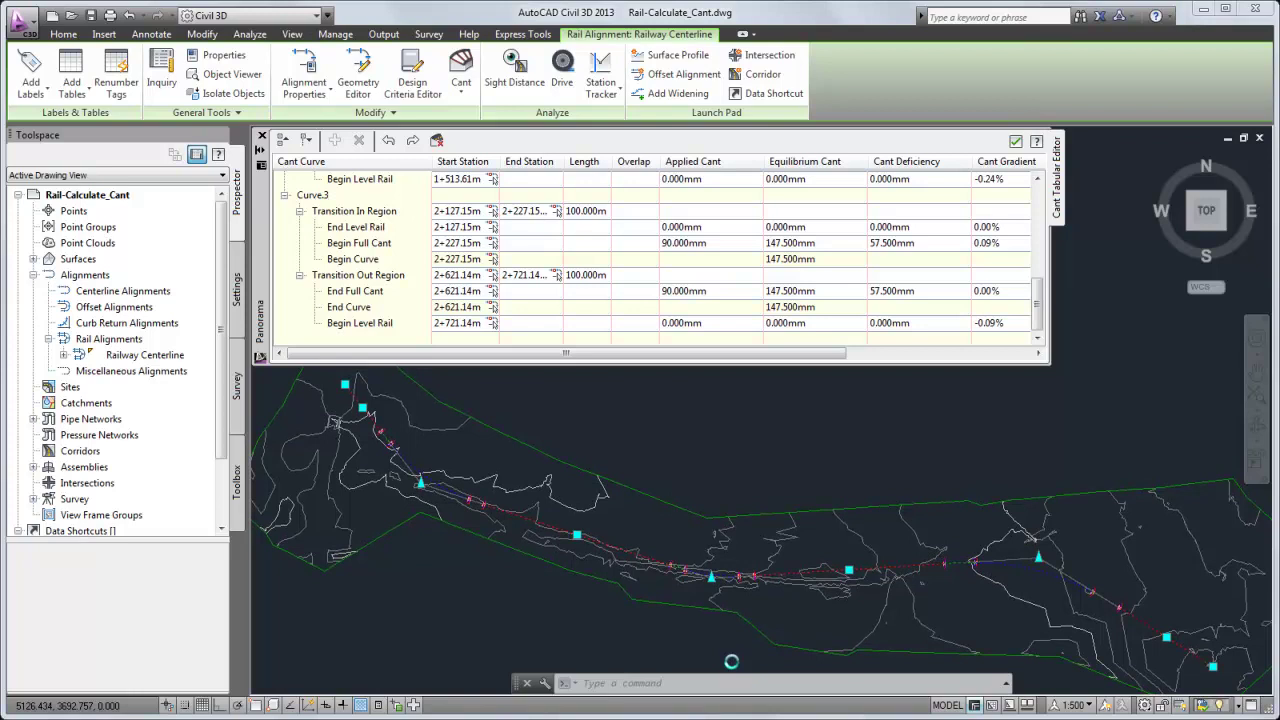
type("z")
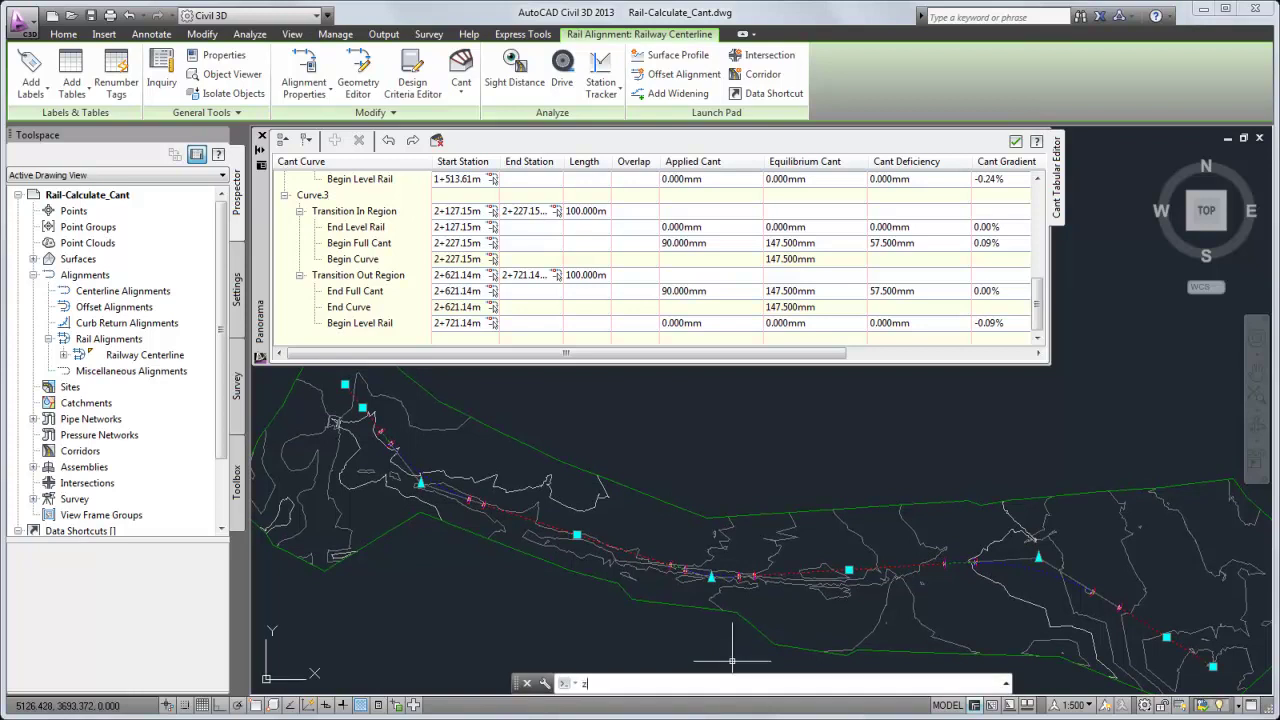
type("w")
key("Return")
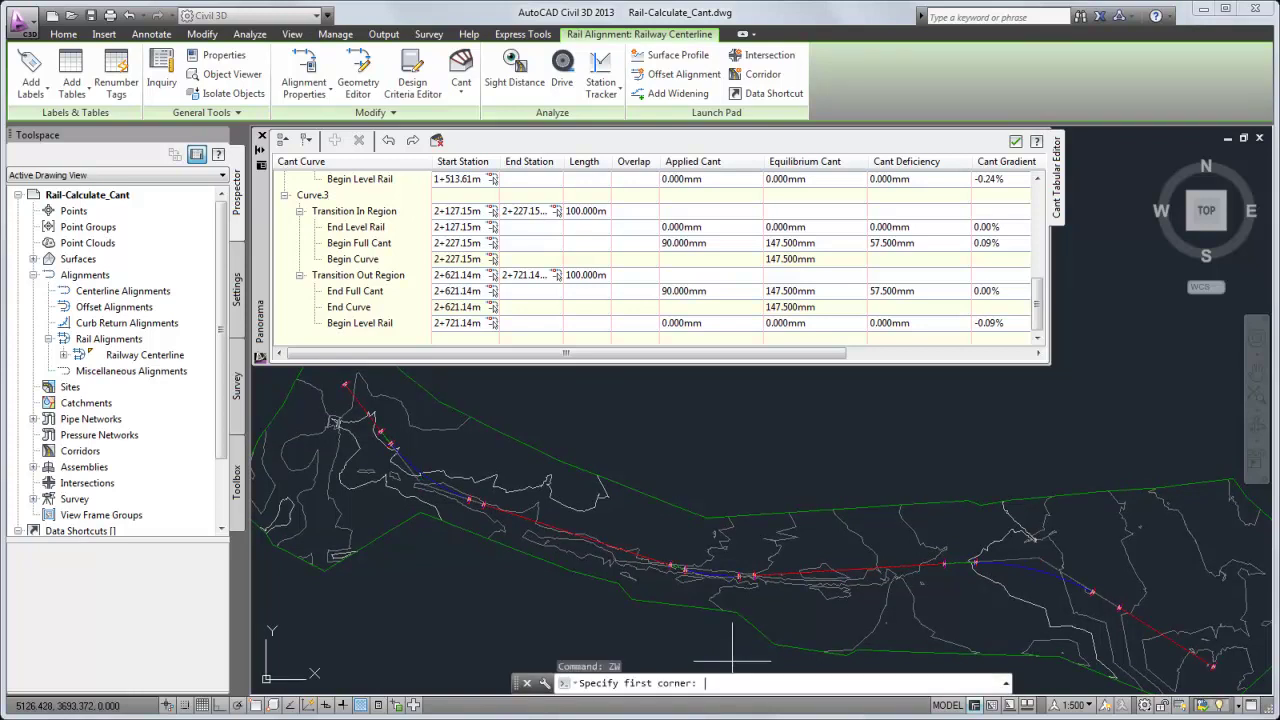
left_click(658, 538)
left_click(694, 582)
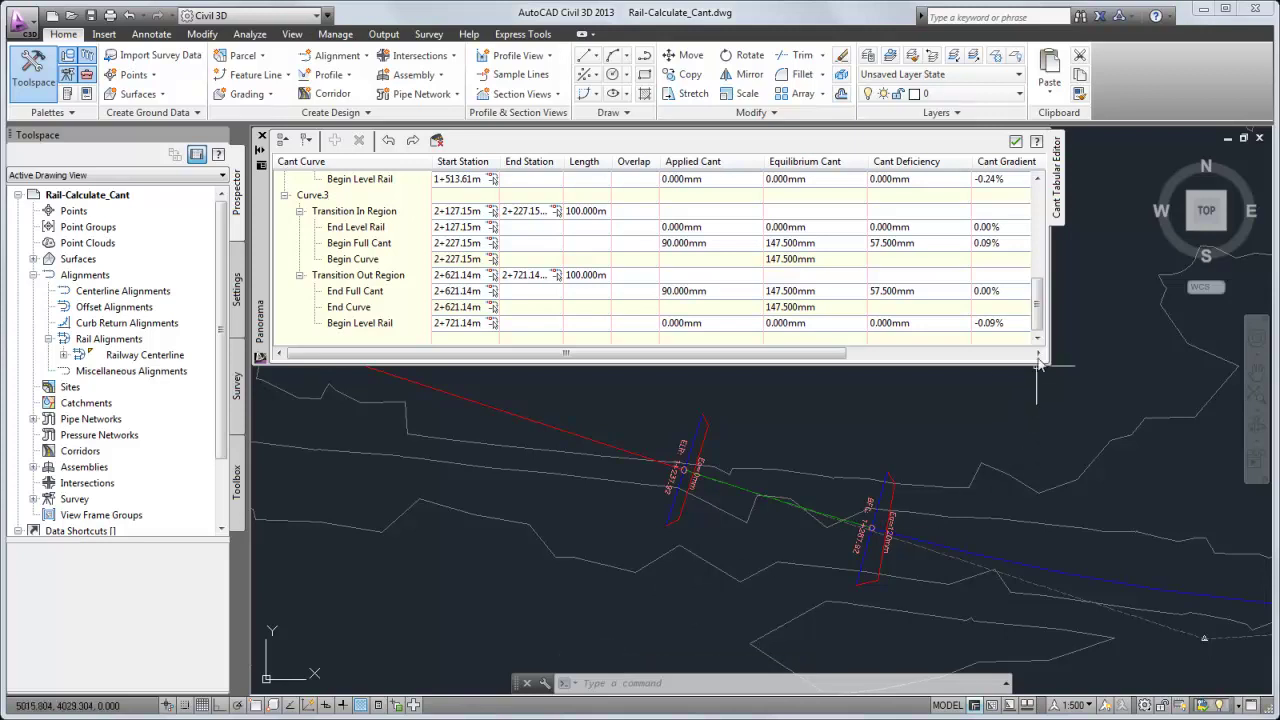
- Check Curve.1's transition stations and its 120.000mm applied cant at 0+241.53m
left_click_drag(1037, 310, 1047, 200)
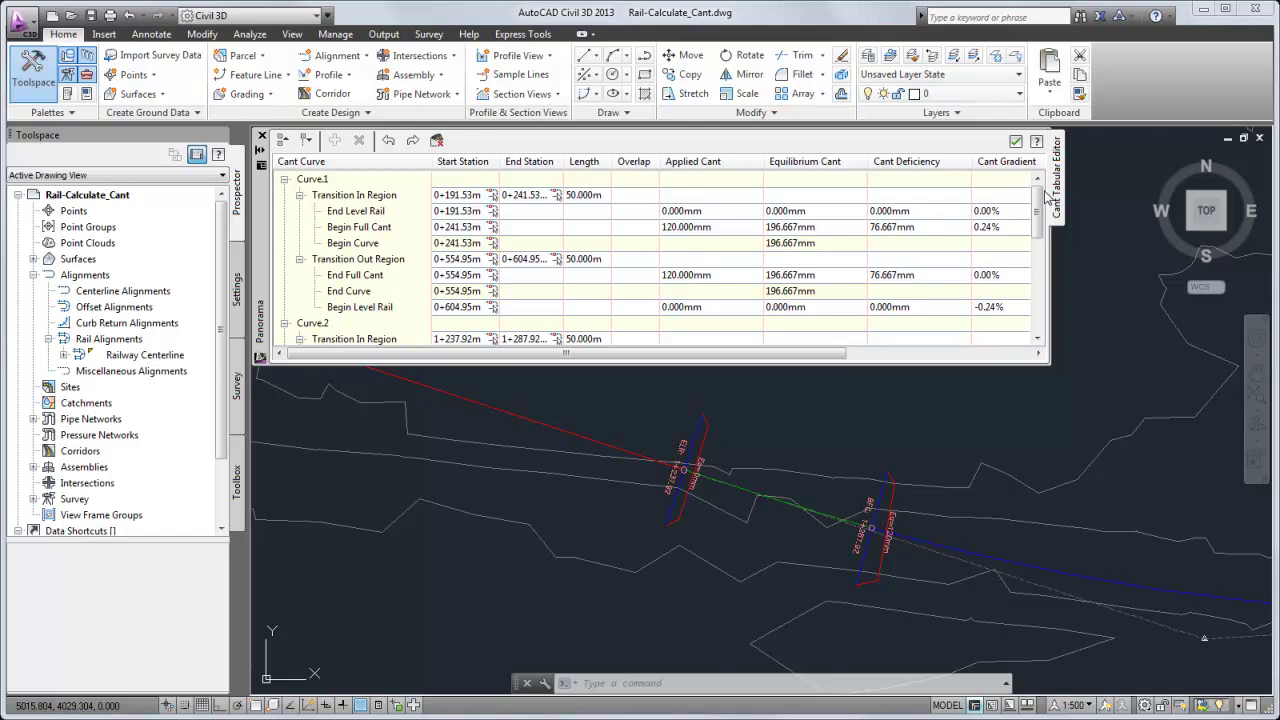
left_click(462, 196)
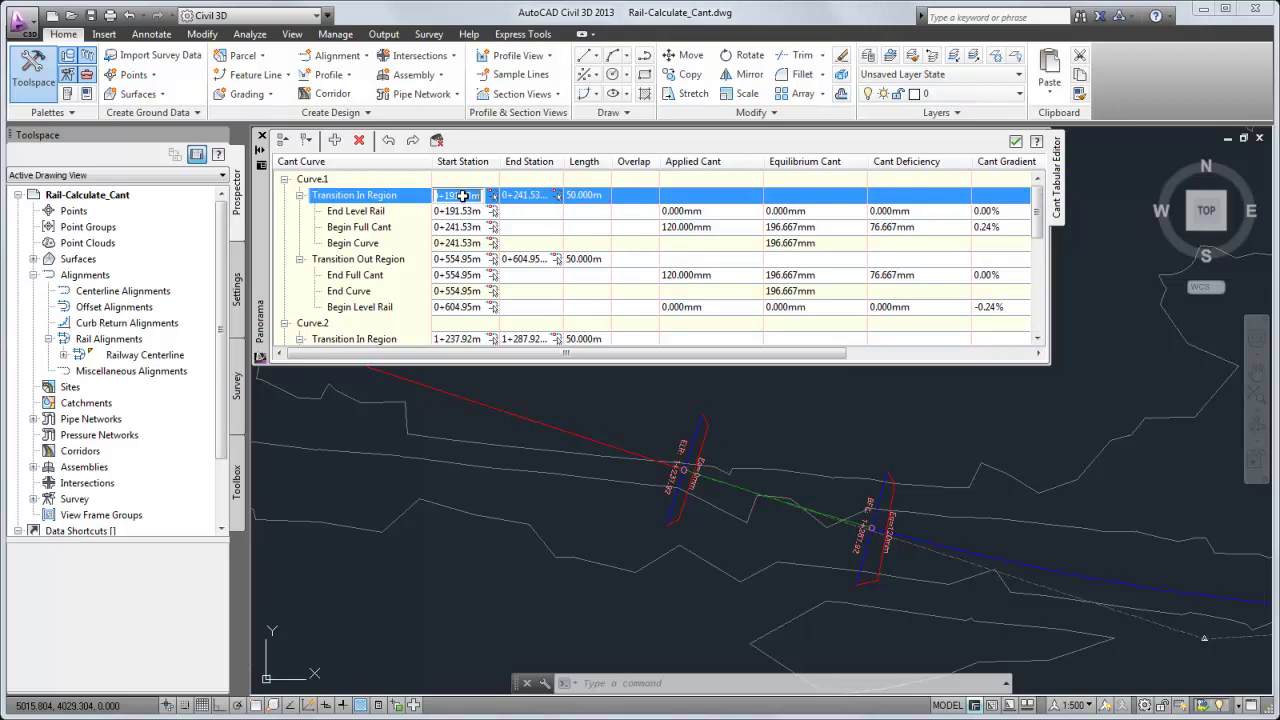
left_click(528, 196)
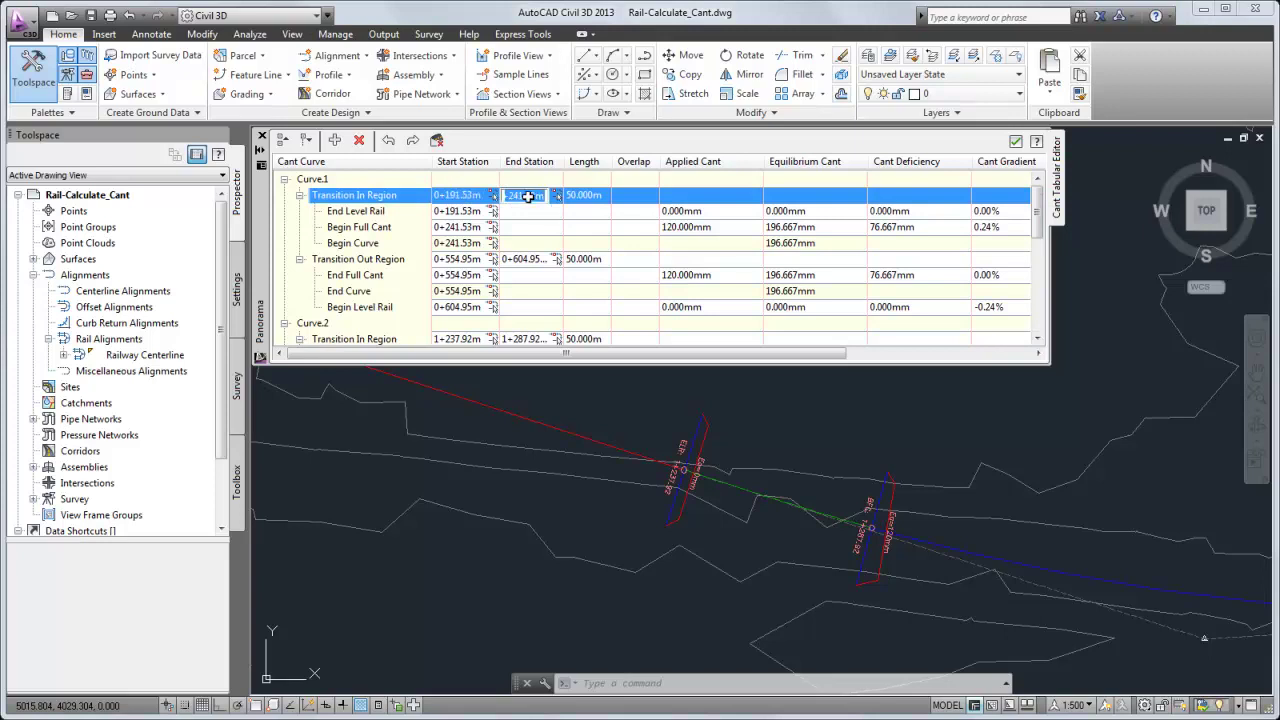
left_click(706, 228)
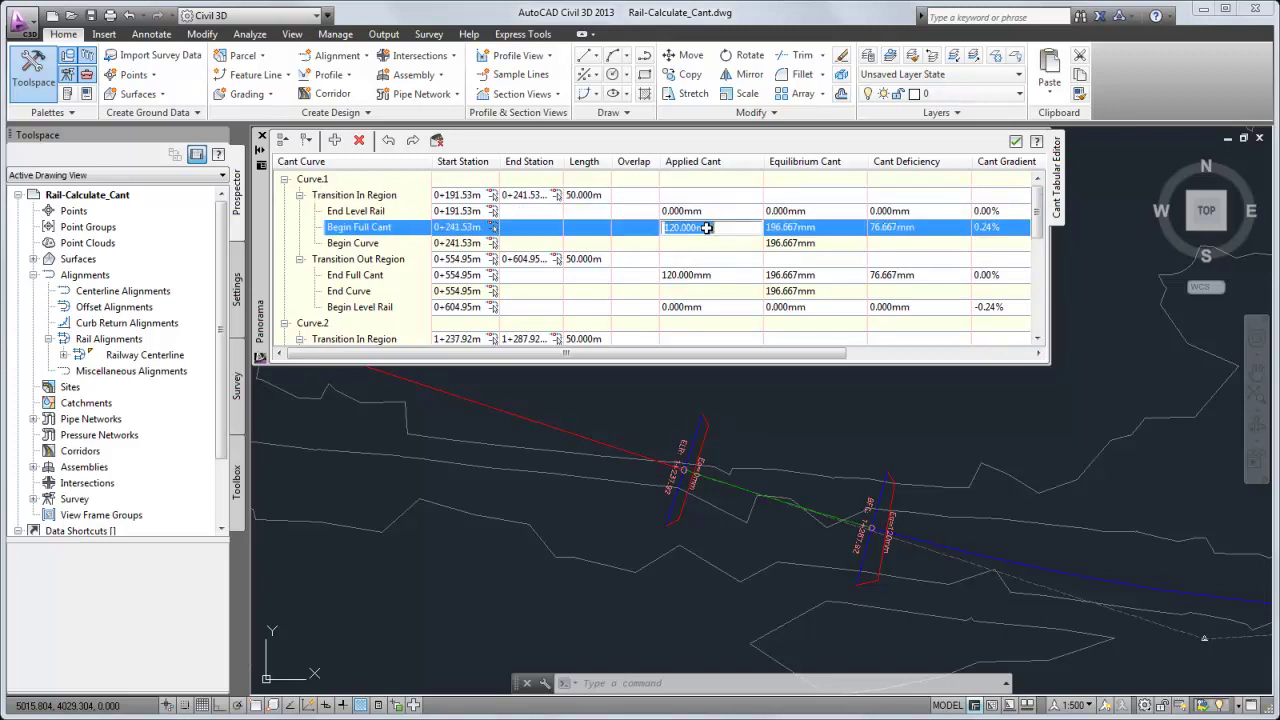
left_click(535, 420)
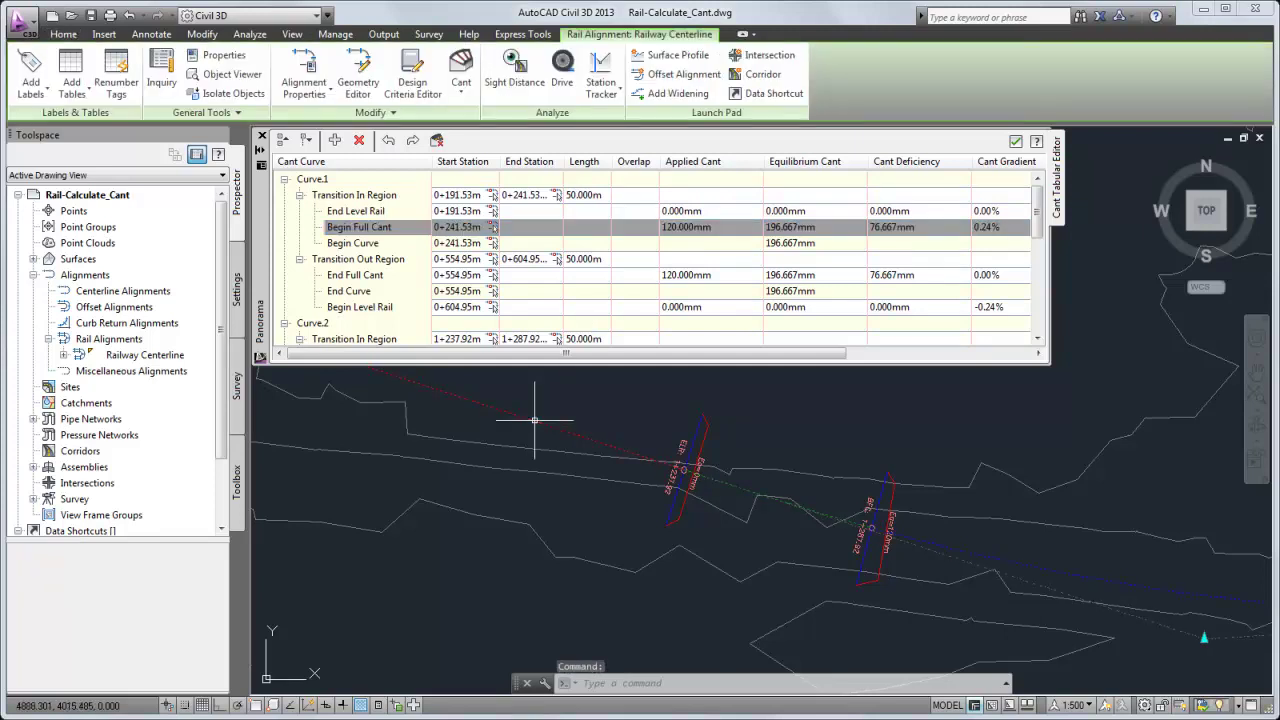
- Open the Cant Curve Manager for the Railway Centerline's per-curve cant properties
left_click(461, 92)
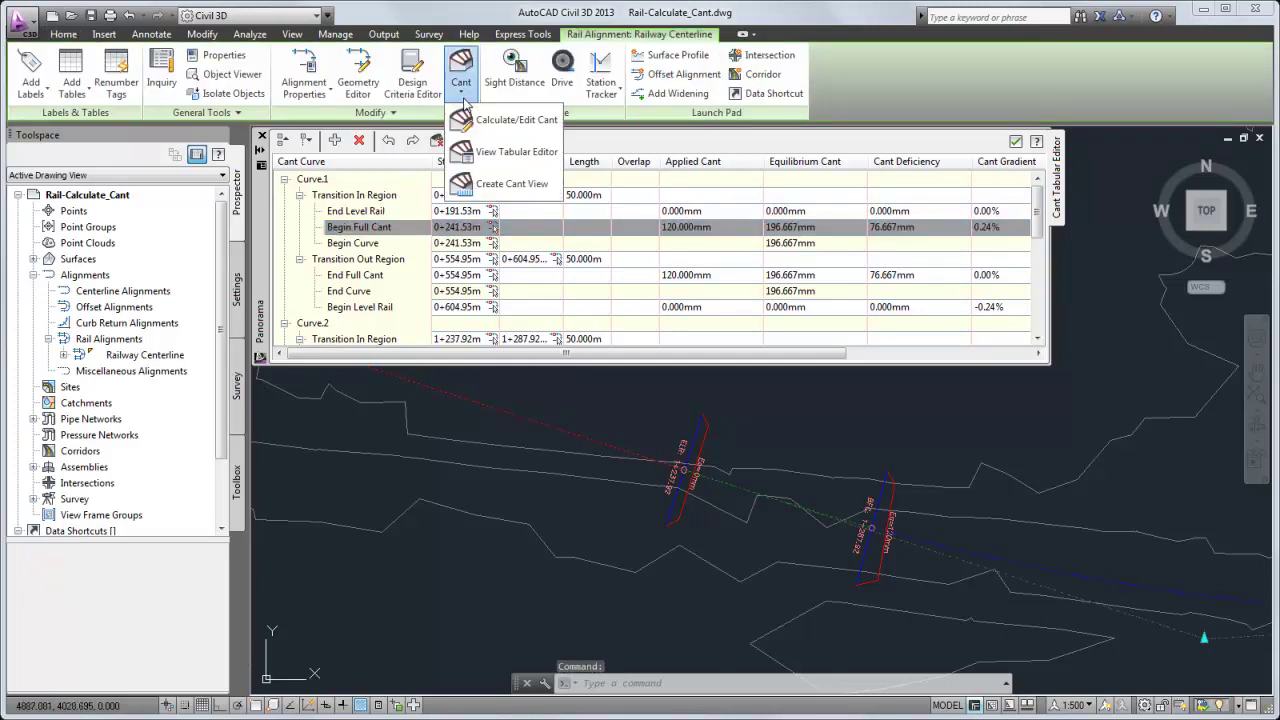
left_click(530, 120)
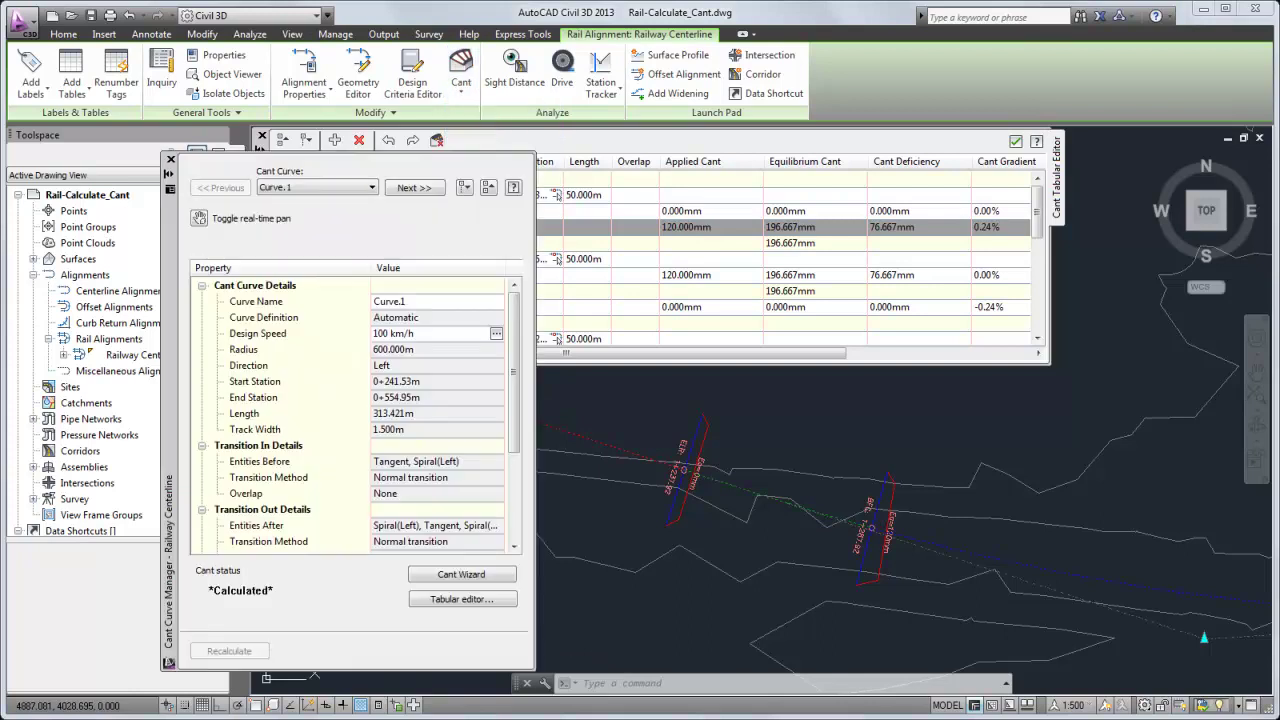
left_click(400, 140)
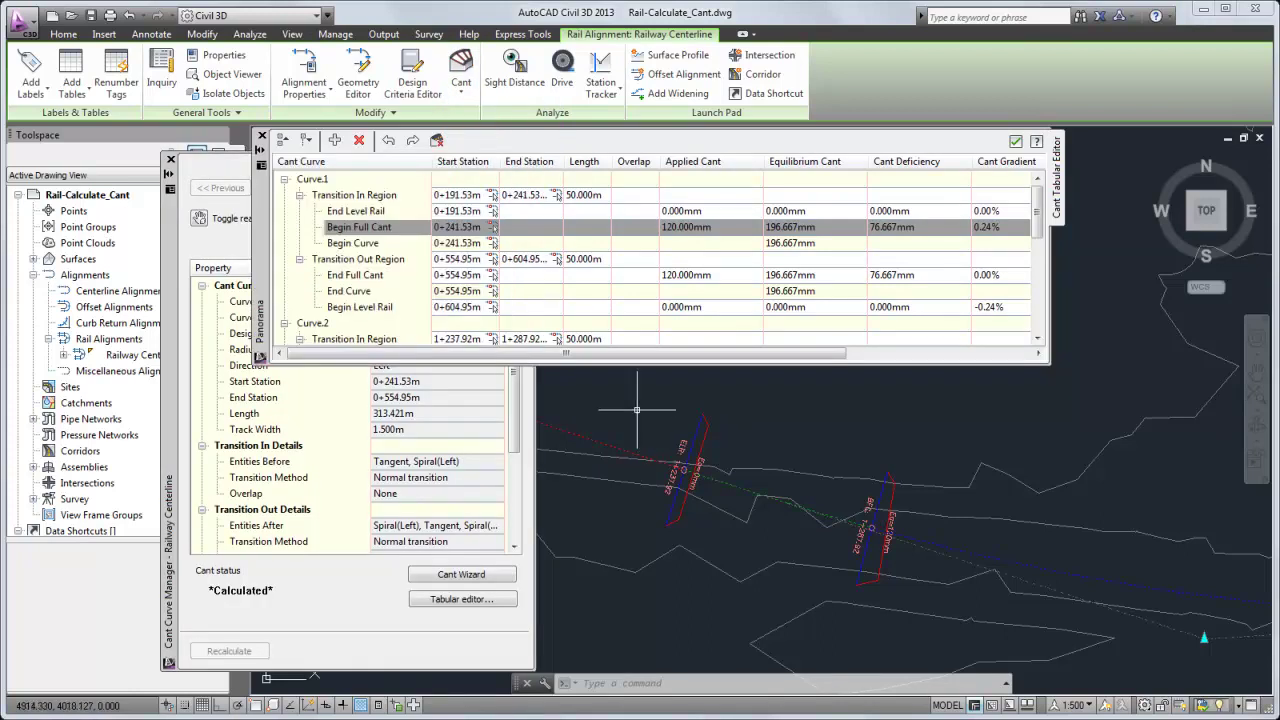
scroll(639, 412, "down", 3)
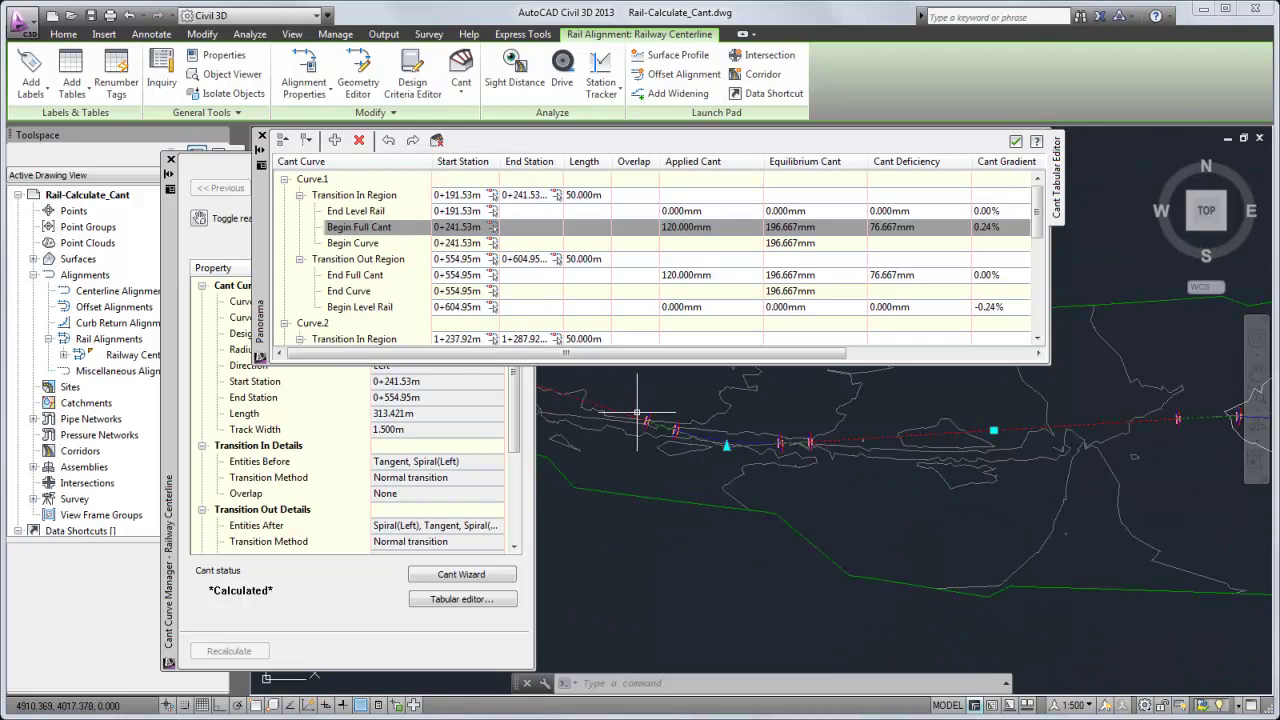
scroll(637, 456, "down", 2)
left_click(495, 490)
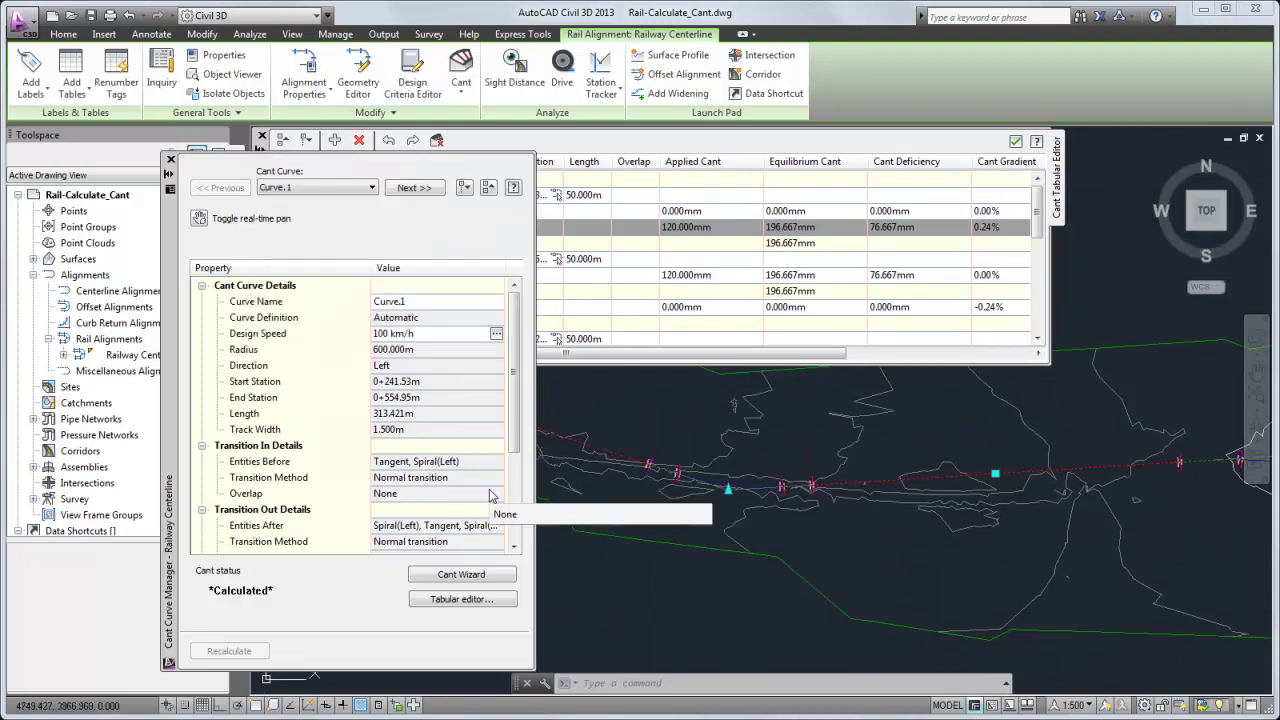
- Step to Curve.3 and set its cant pivot method to High Side Rail
left_click(410, 190)
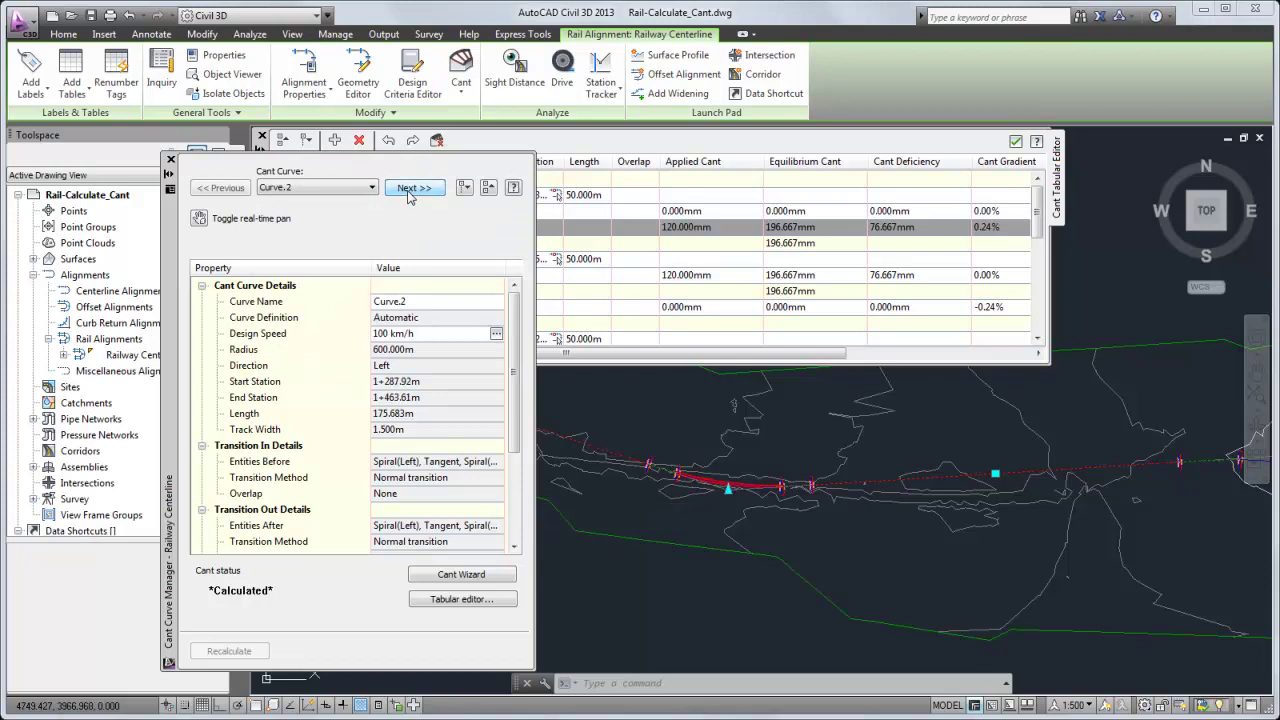
left_click(410, 190)
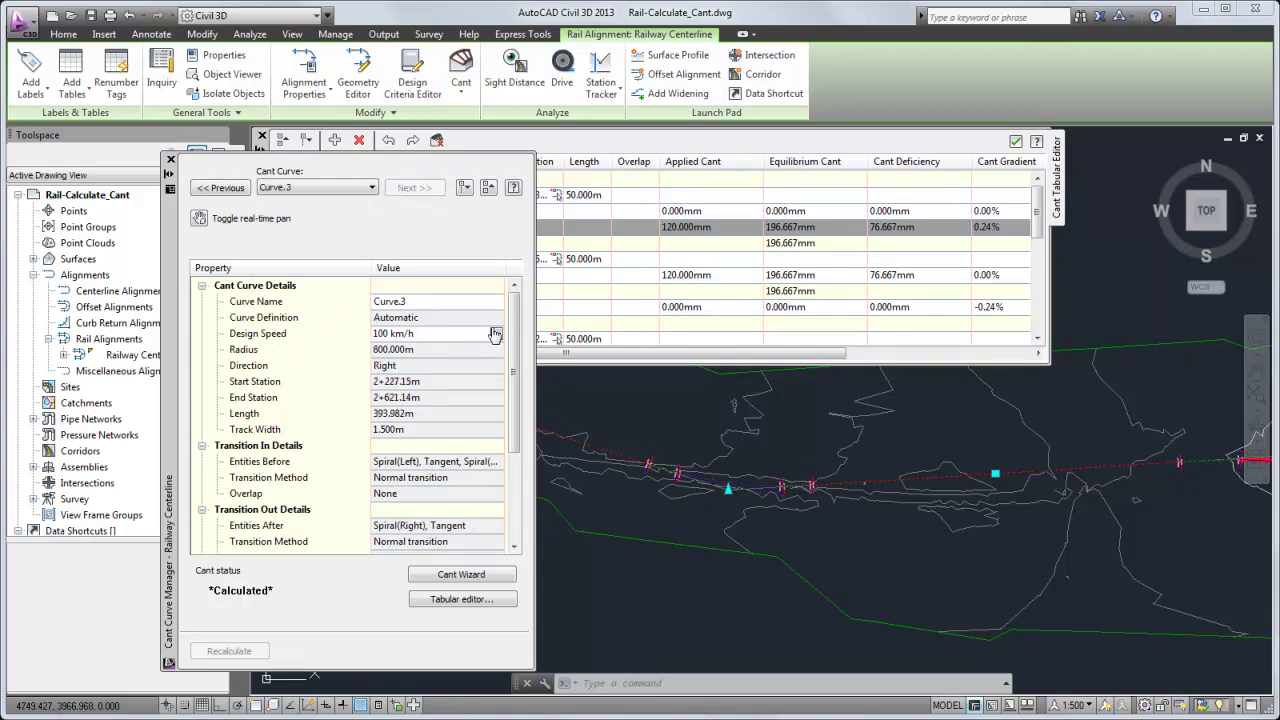
scroll(495, 334, "down", 3)
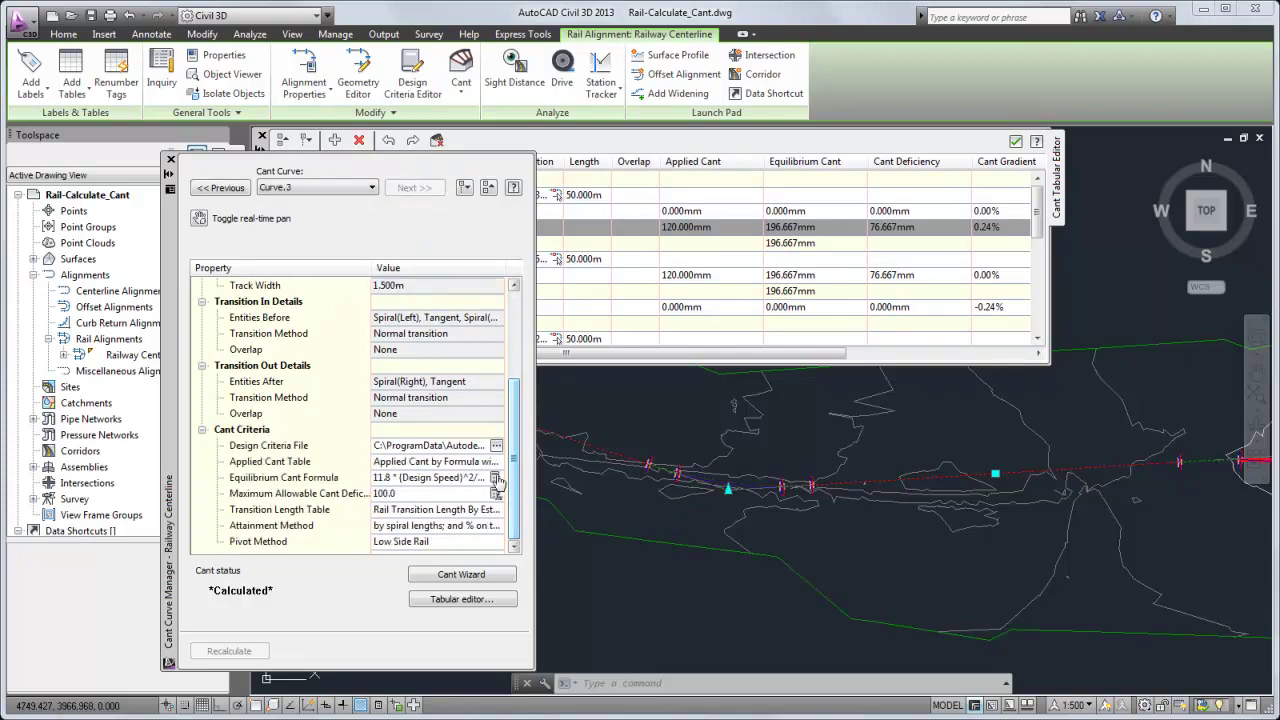
left_click(440, 541)
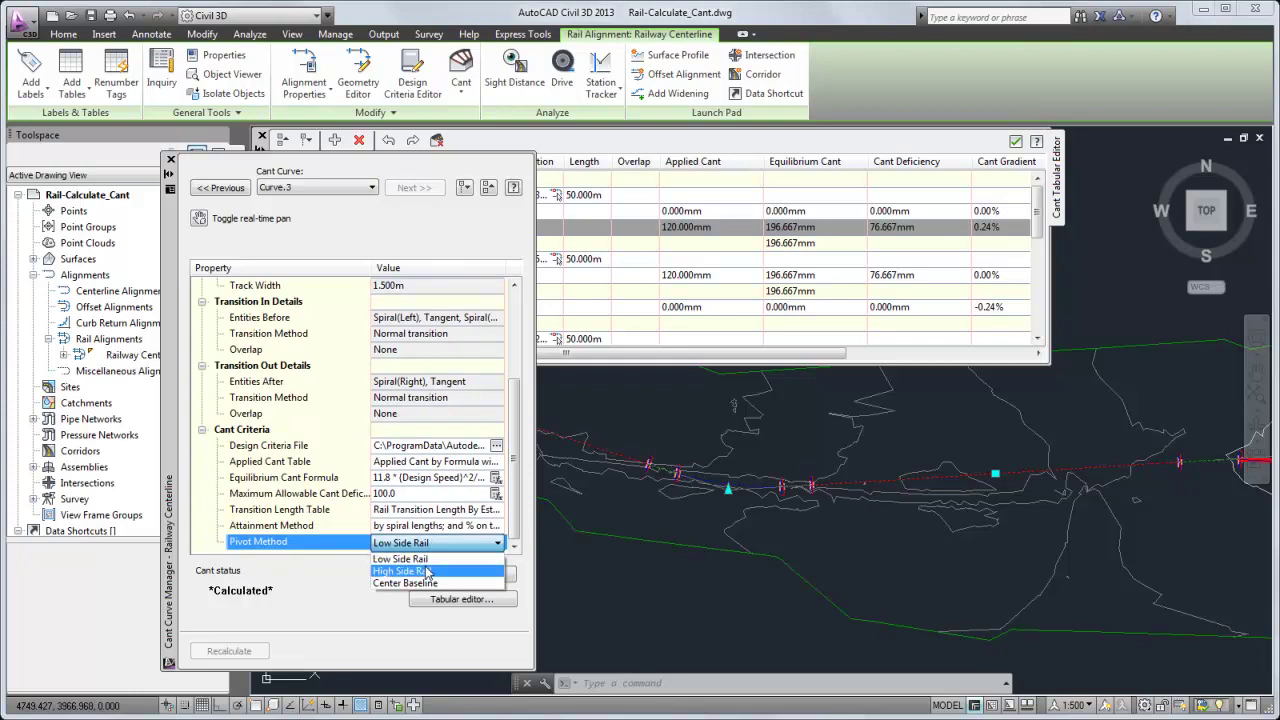
left_click(427, 571)
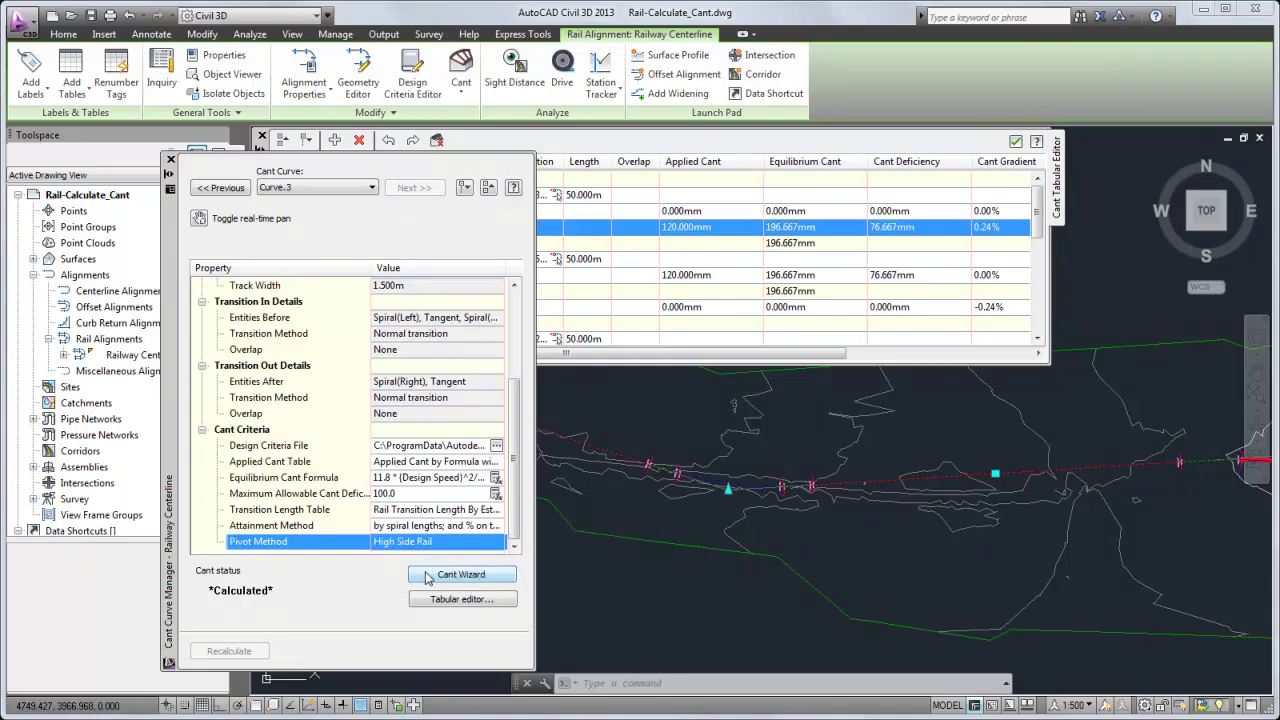
- Rerun the cant wizard for Curve.3 only, then close the Cant Curve Manager and Tabular Editor
left_click(428, 577)
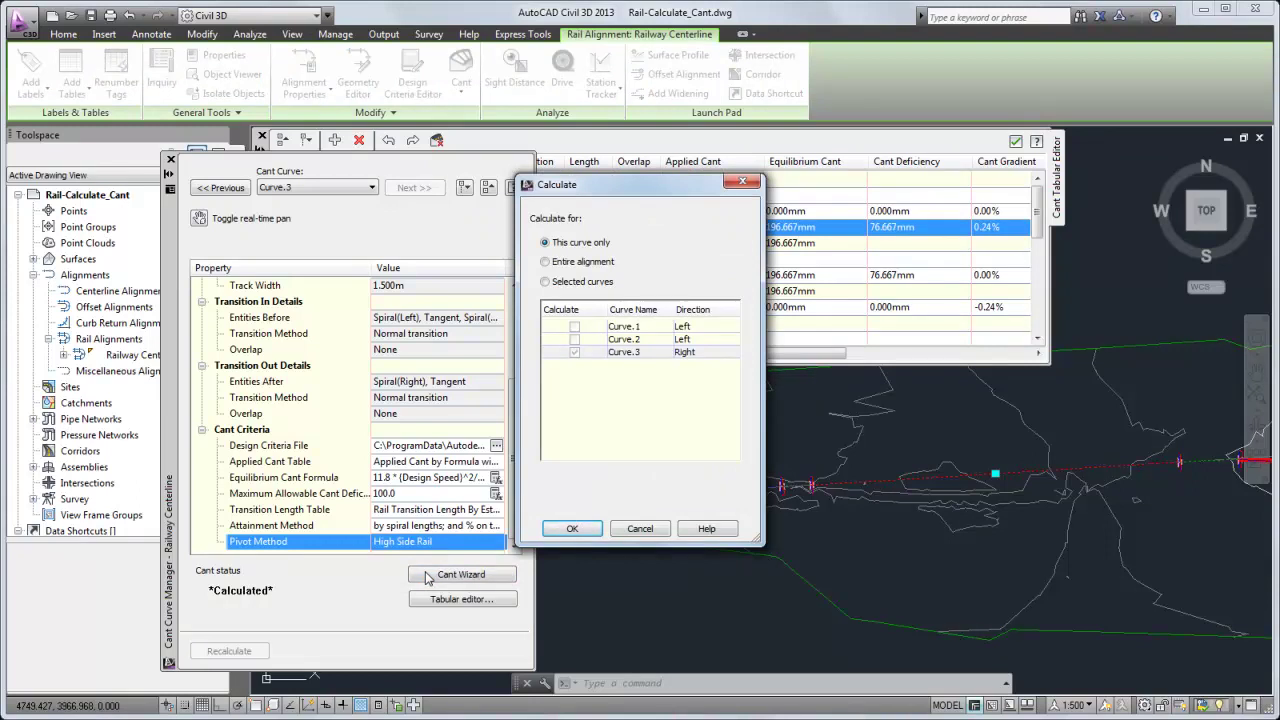
left_click(588, 531)
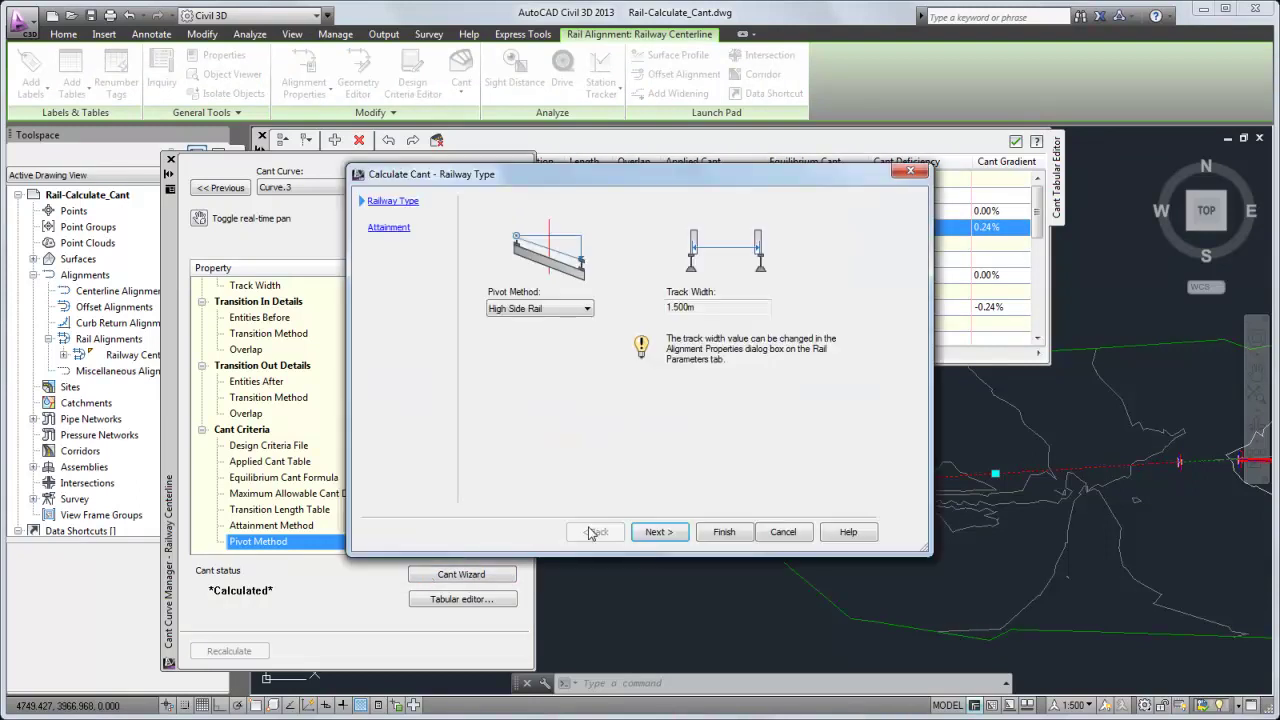
left_click(724, 532)
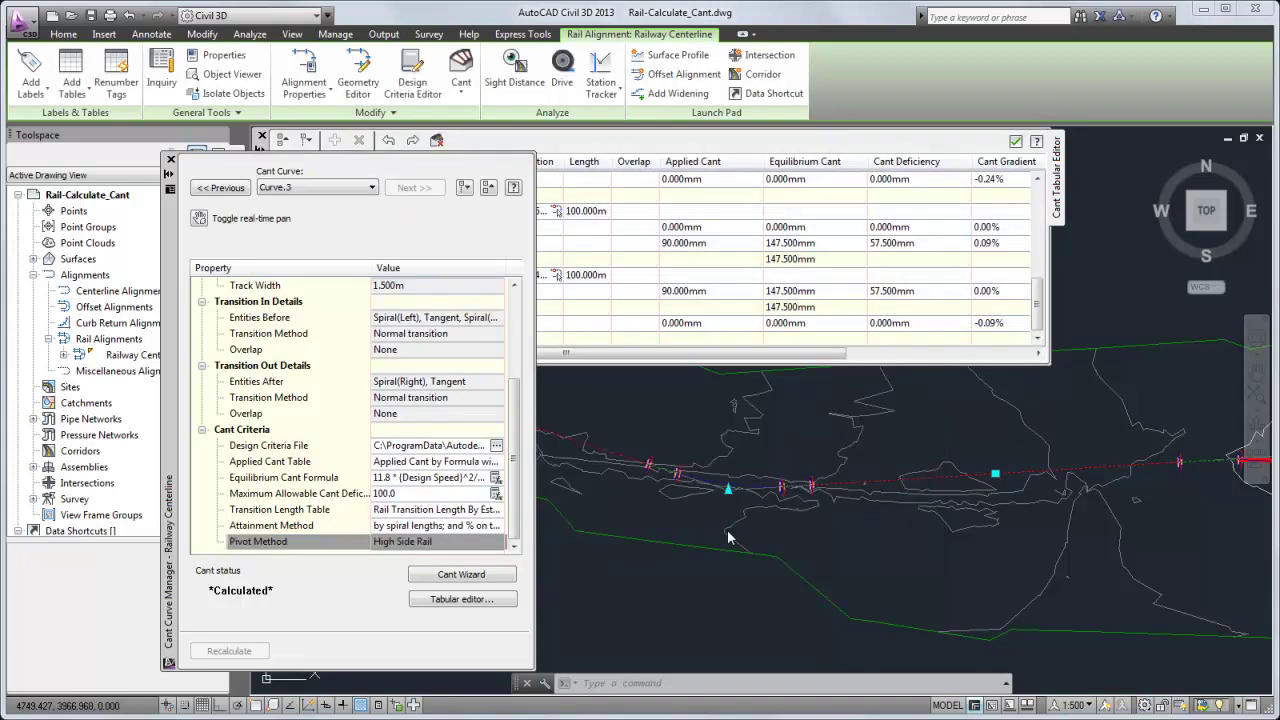
left_click(172, 162)
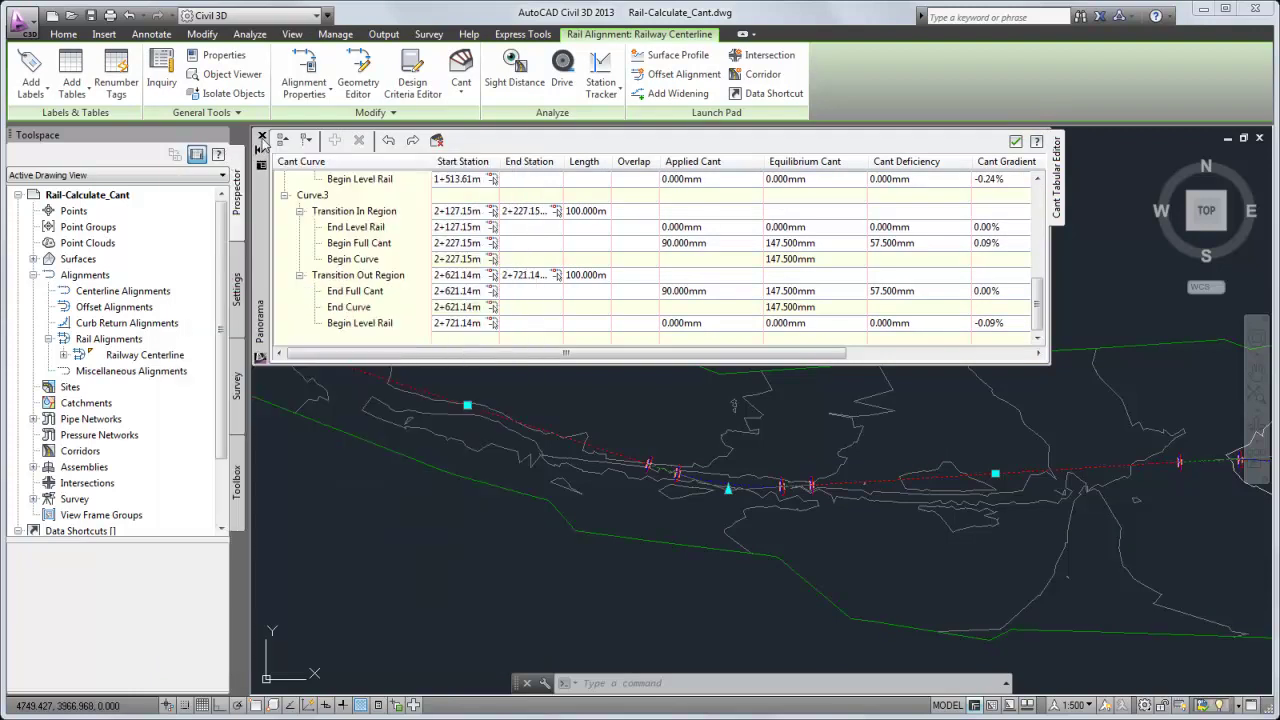
left_click(262, 138)
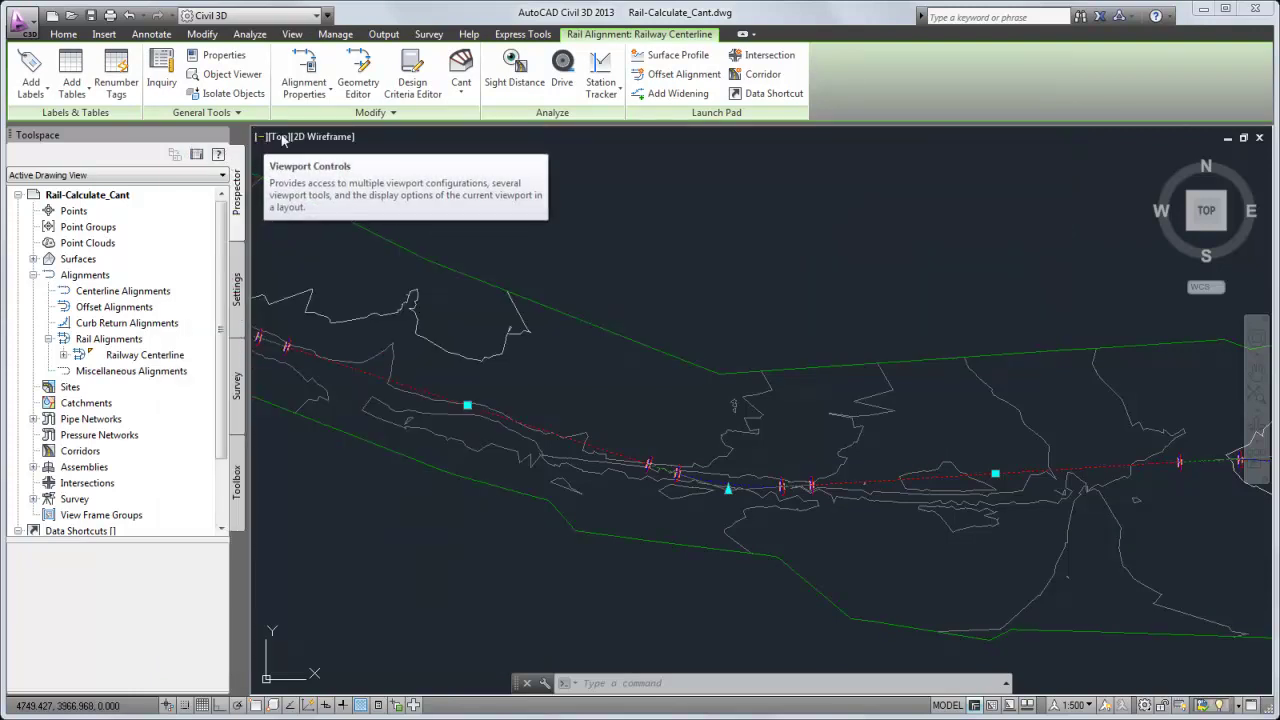
- Create a cant view graph for the alignment, placed above the site, with default settings
left_click(461, 94)
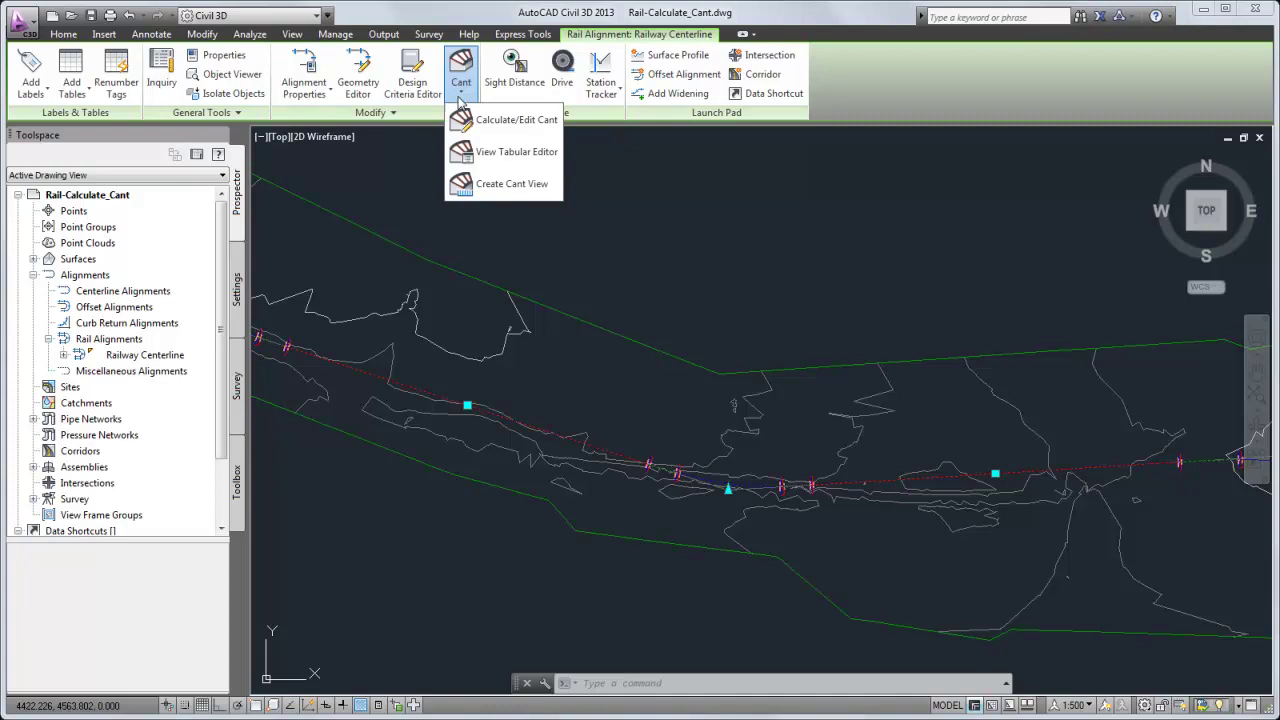
left_click(548, 184)
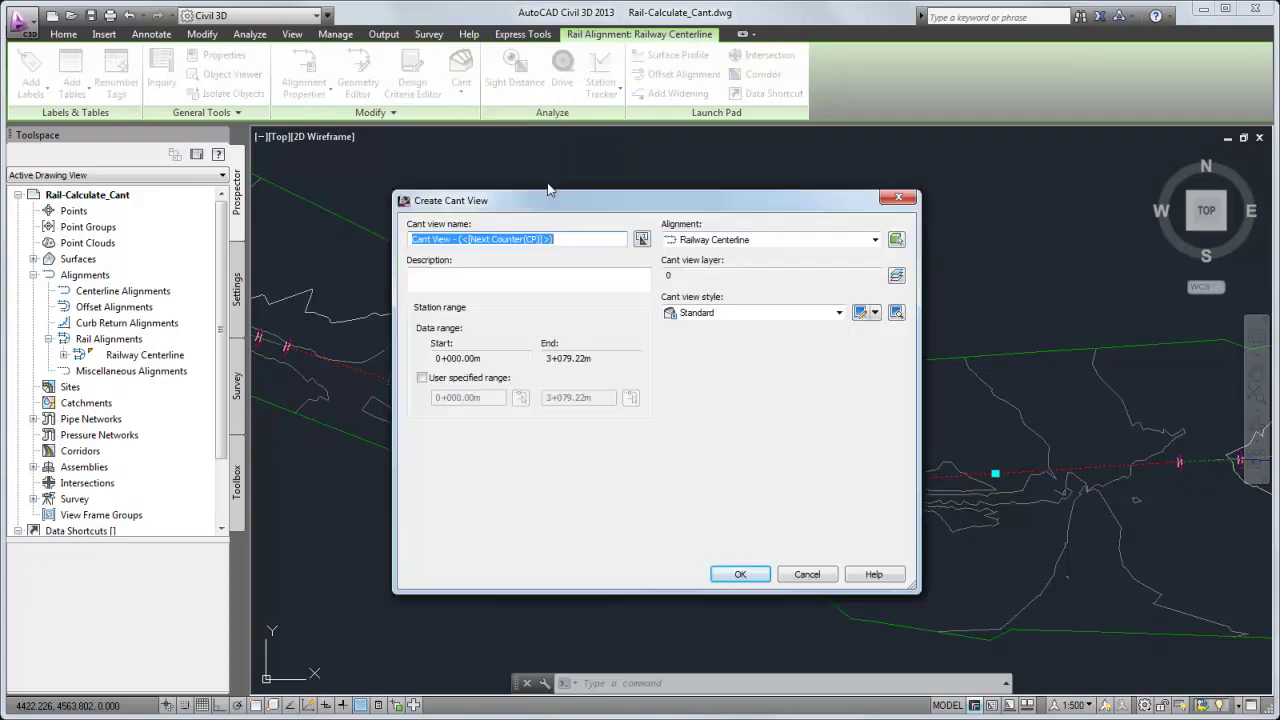
left_click(740, 574)
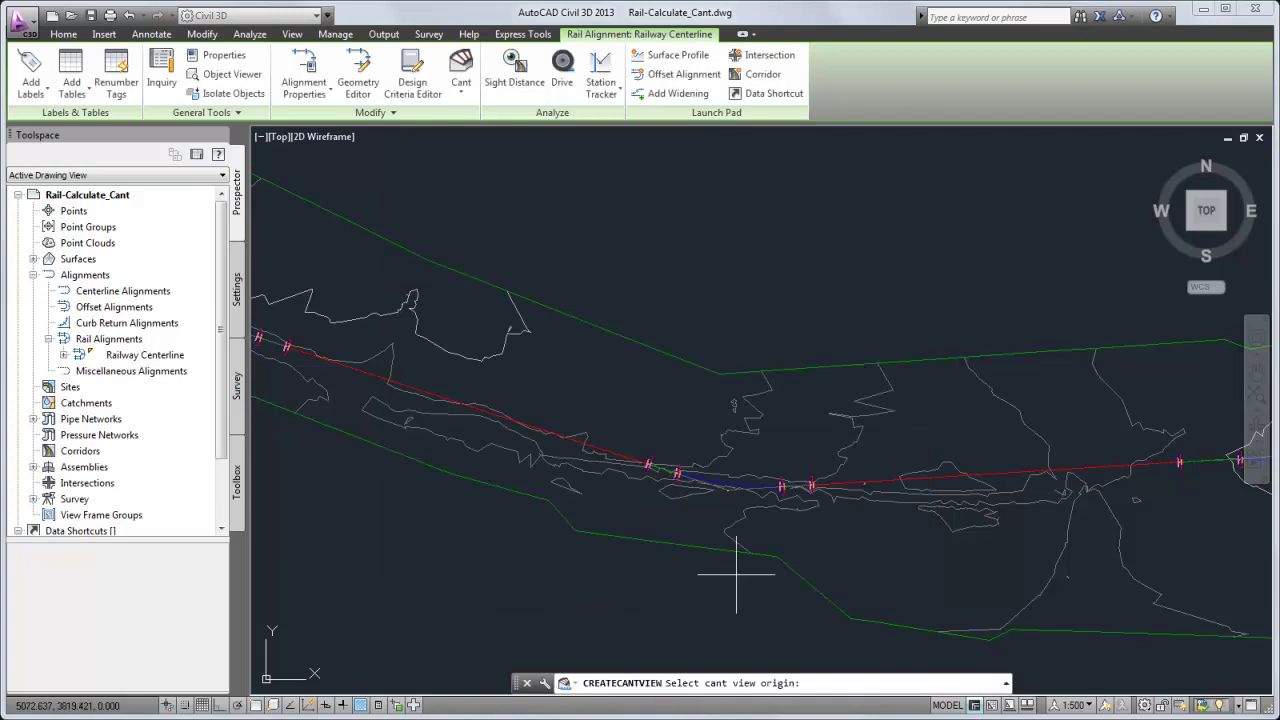
scroll(736, 575, "down", 4)
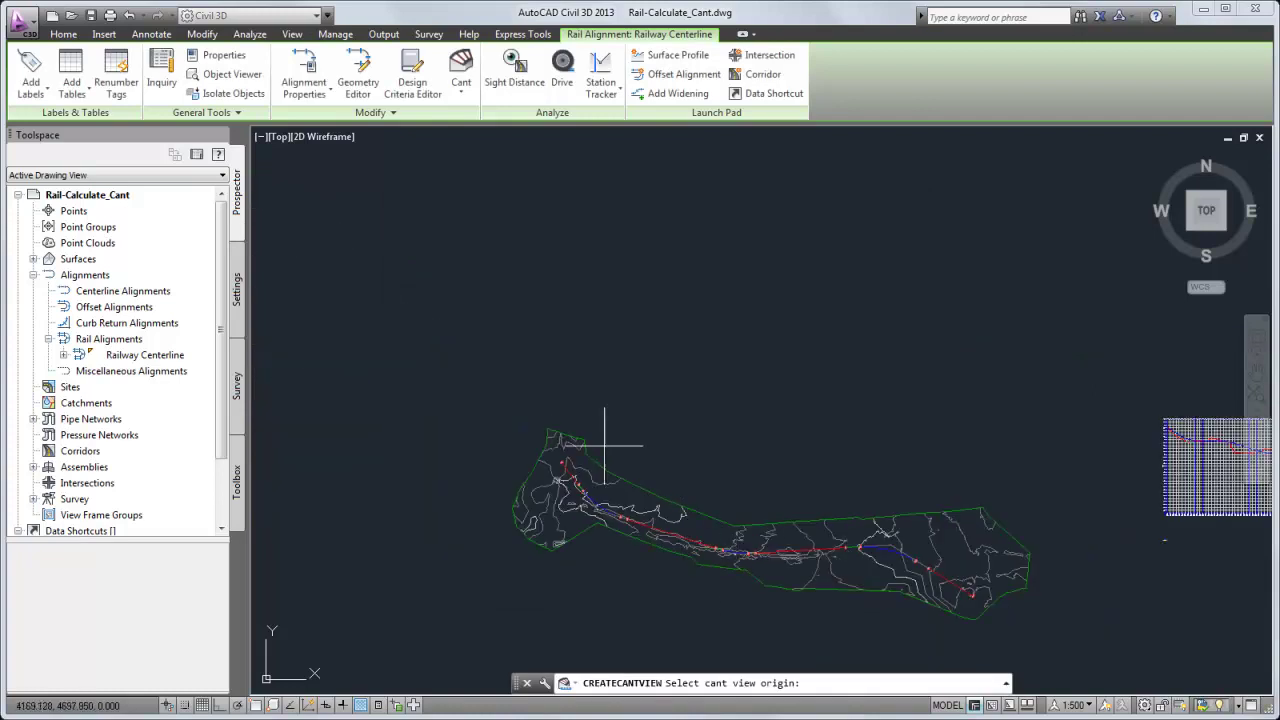
left_click(600, 428)
key("Escape")
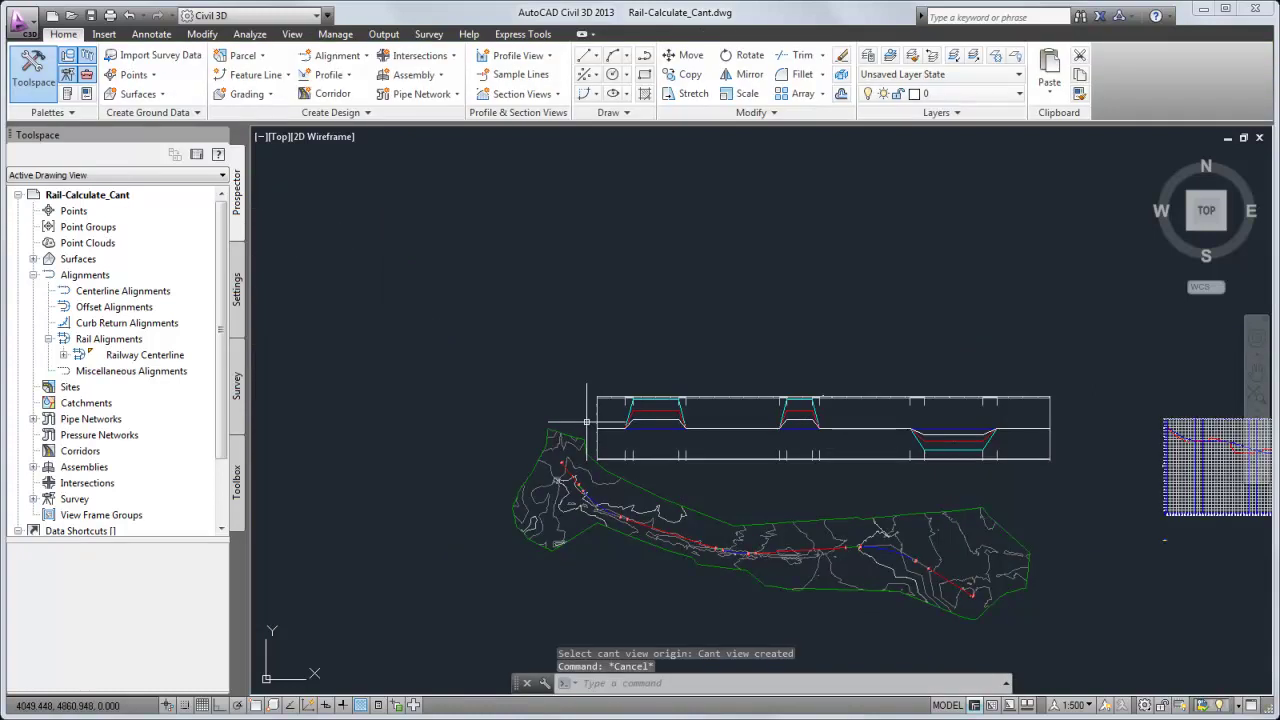
- Zoom window (ZW) closely onto the left cant transition of the graph
type("zw")
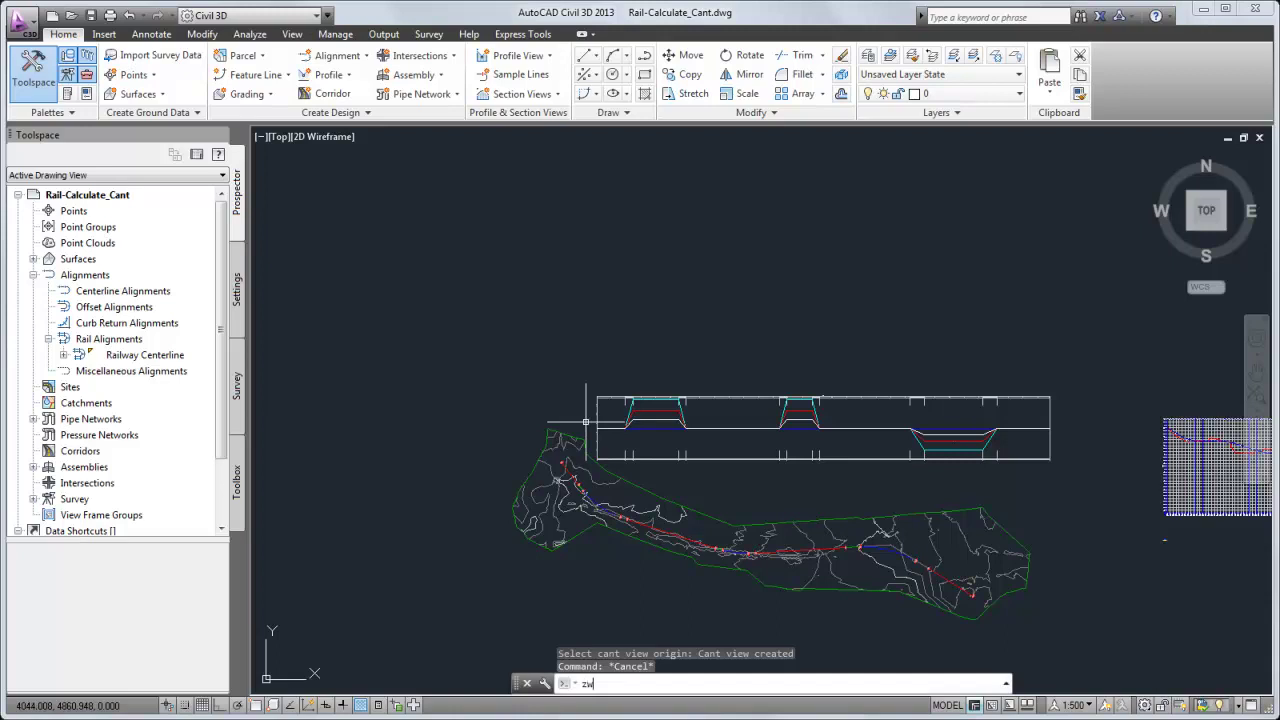
key("Return")
left_click(617, 385)
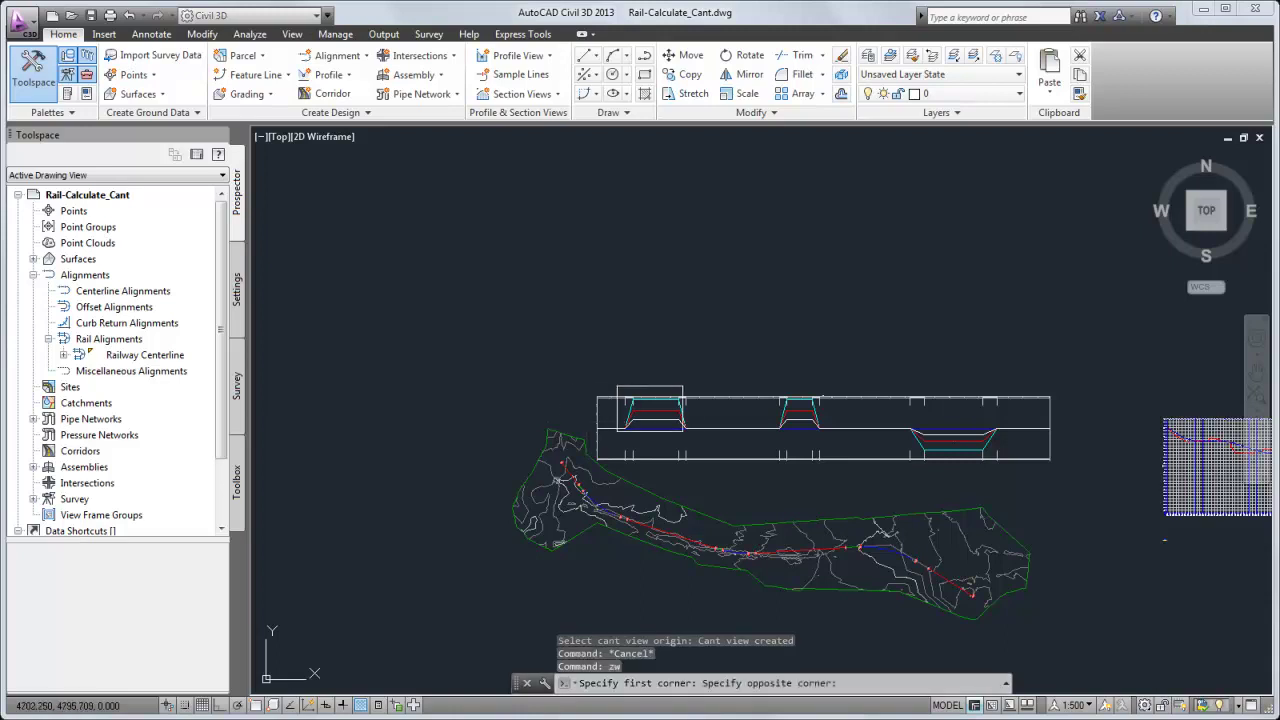
left_click(693, 435)
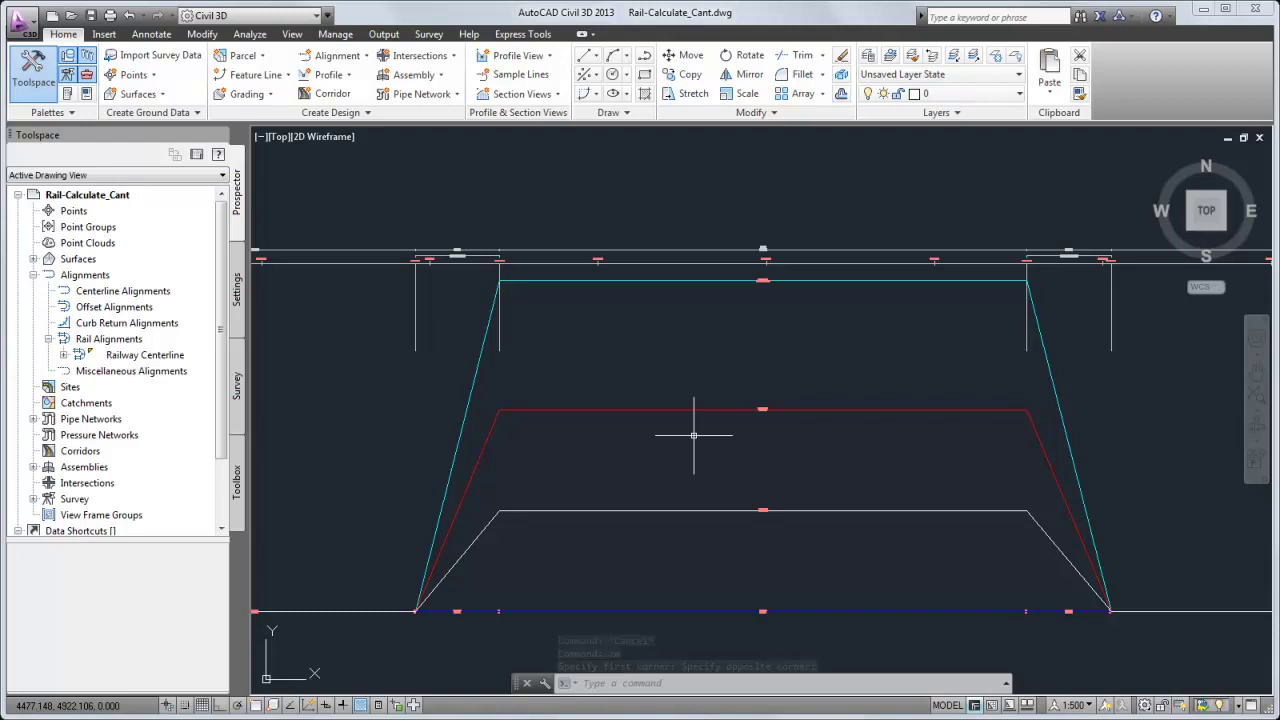
- Raise the applied cant line on the cant view graph
left_click(690, 409)
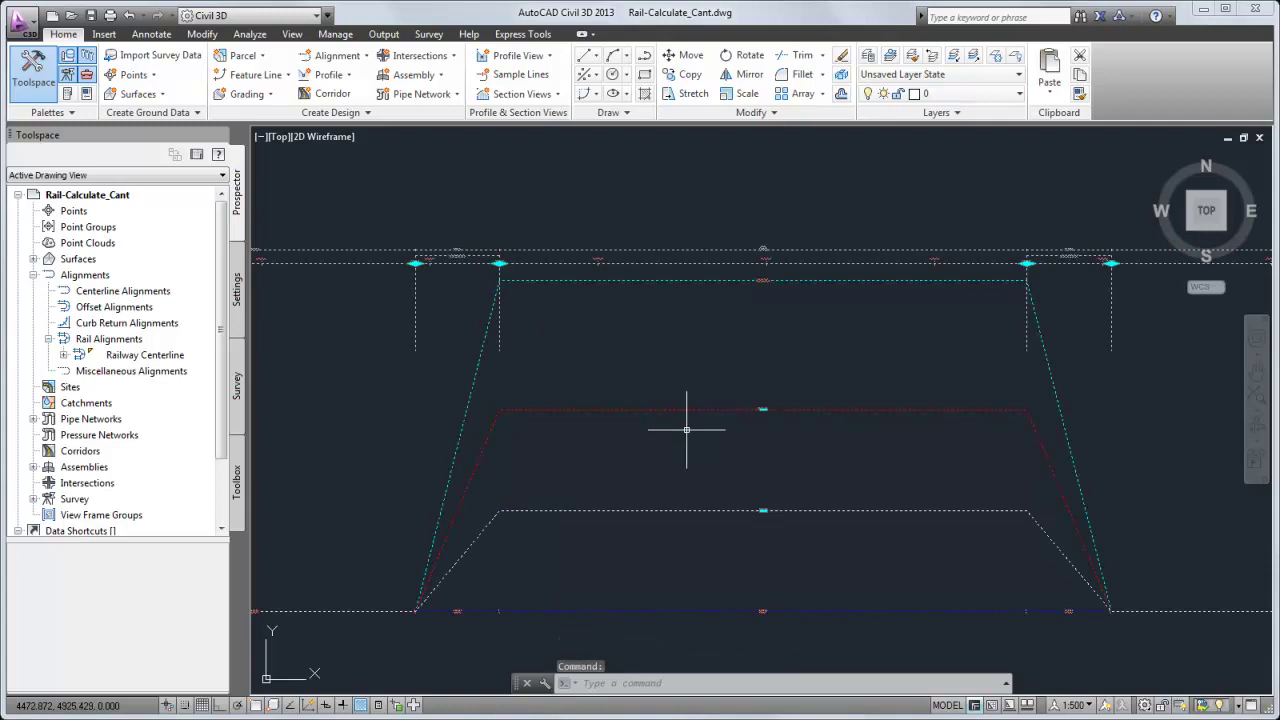
left_click(764, 410)
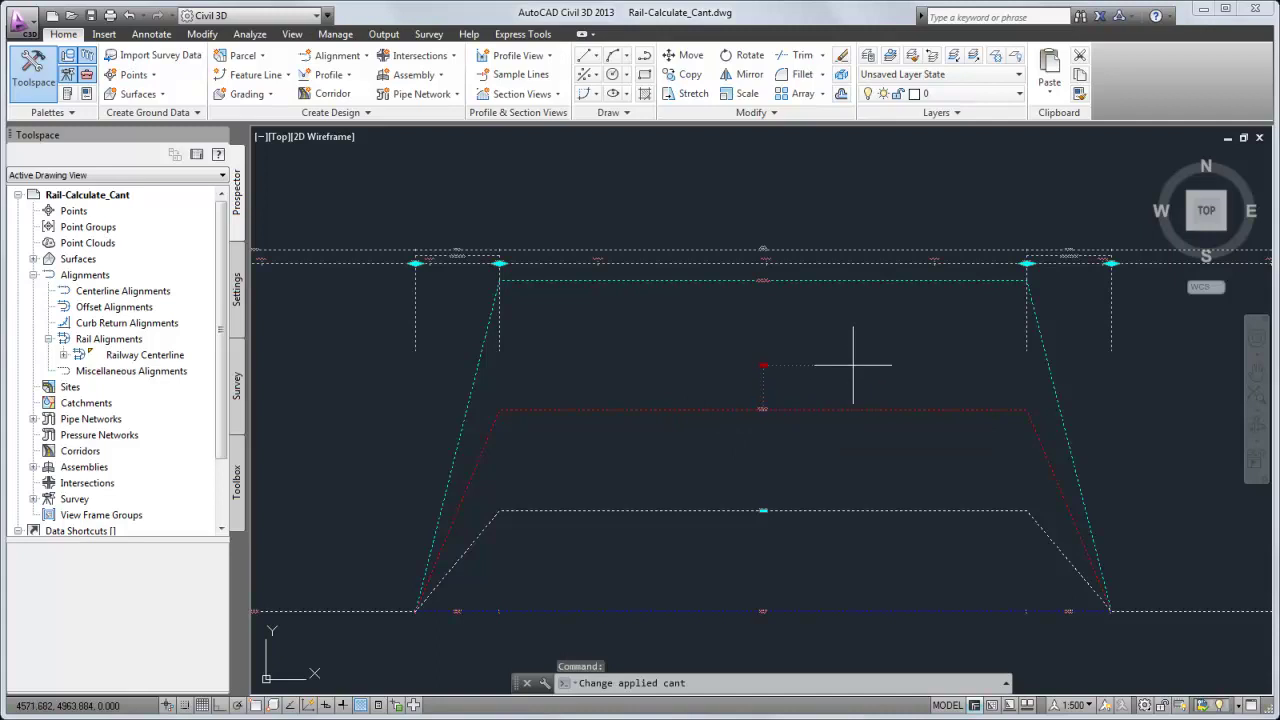
left_click(853, 365)
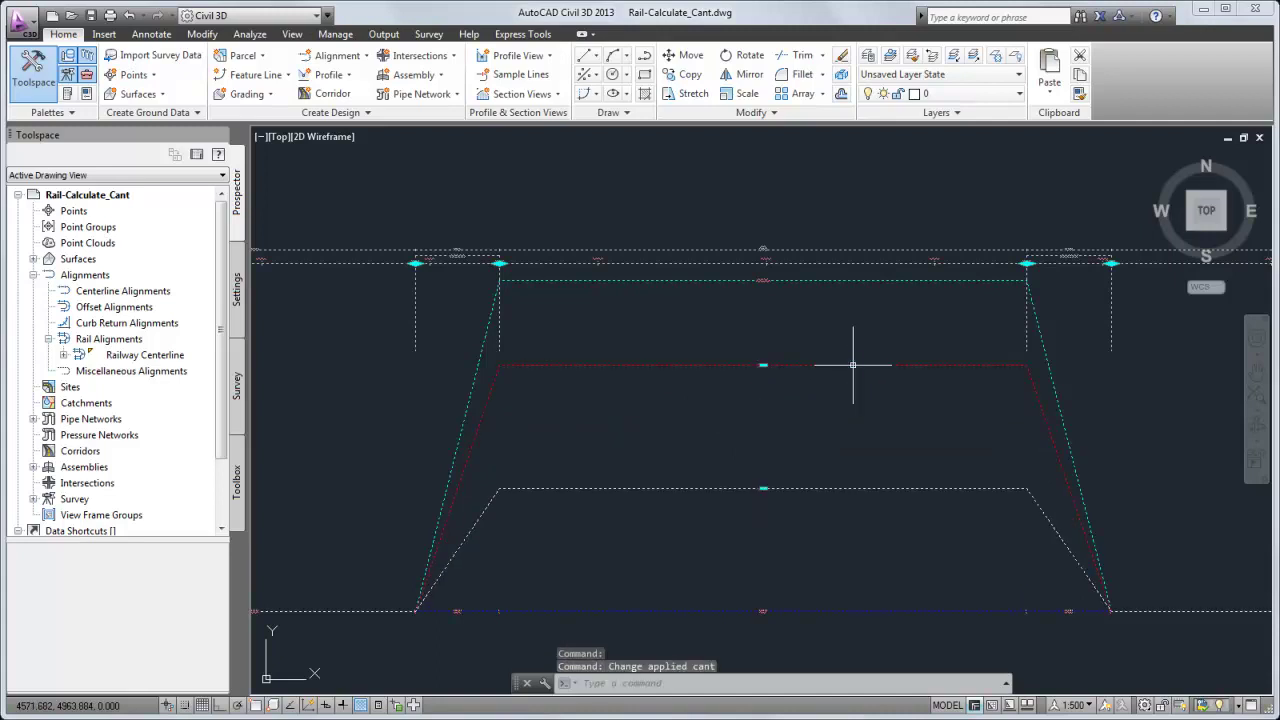
- Pull the end of full cant back to 0+508.04 and add a critical station after it
left_click(1027, 263)
left_click(948, 264)
mouse_move(948, 268)
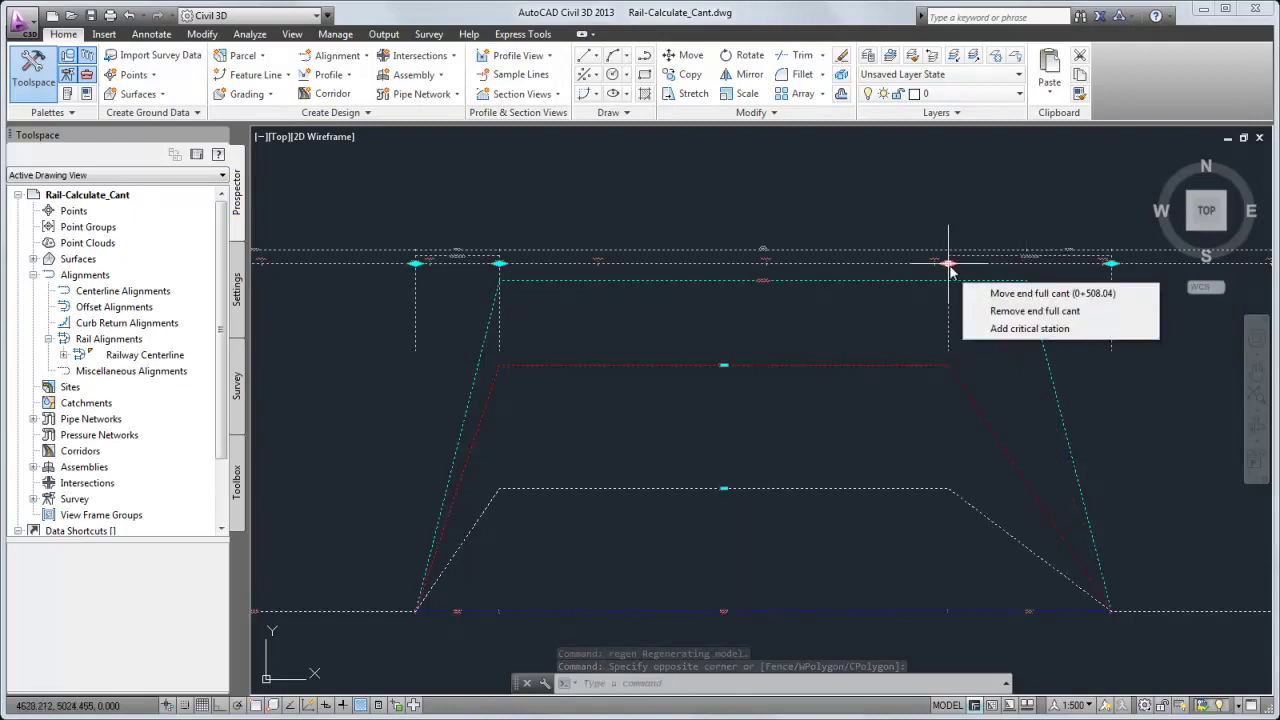
left_click(1012, 329)
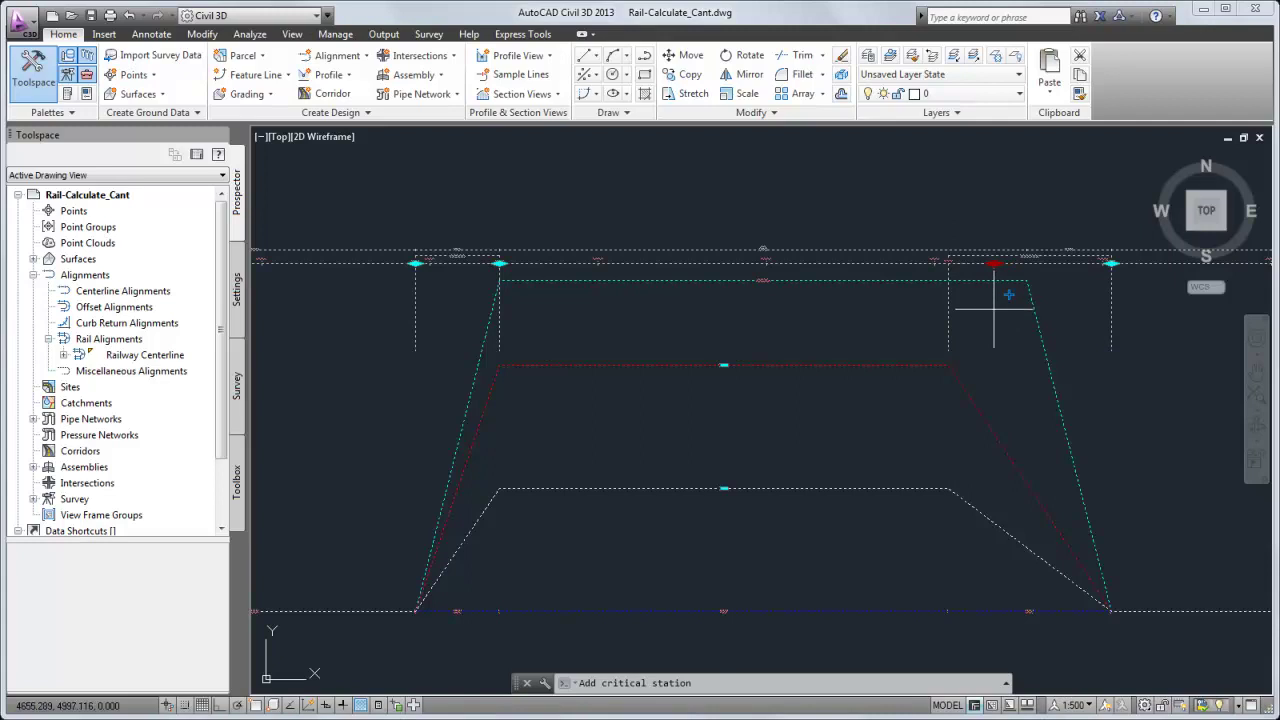
left_click(996, 309)
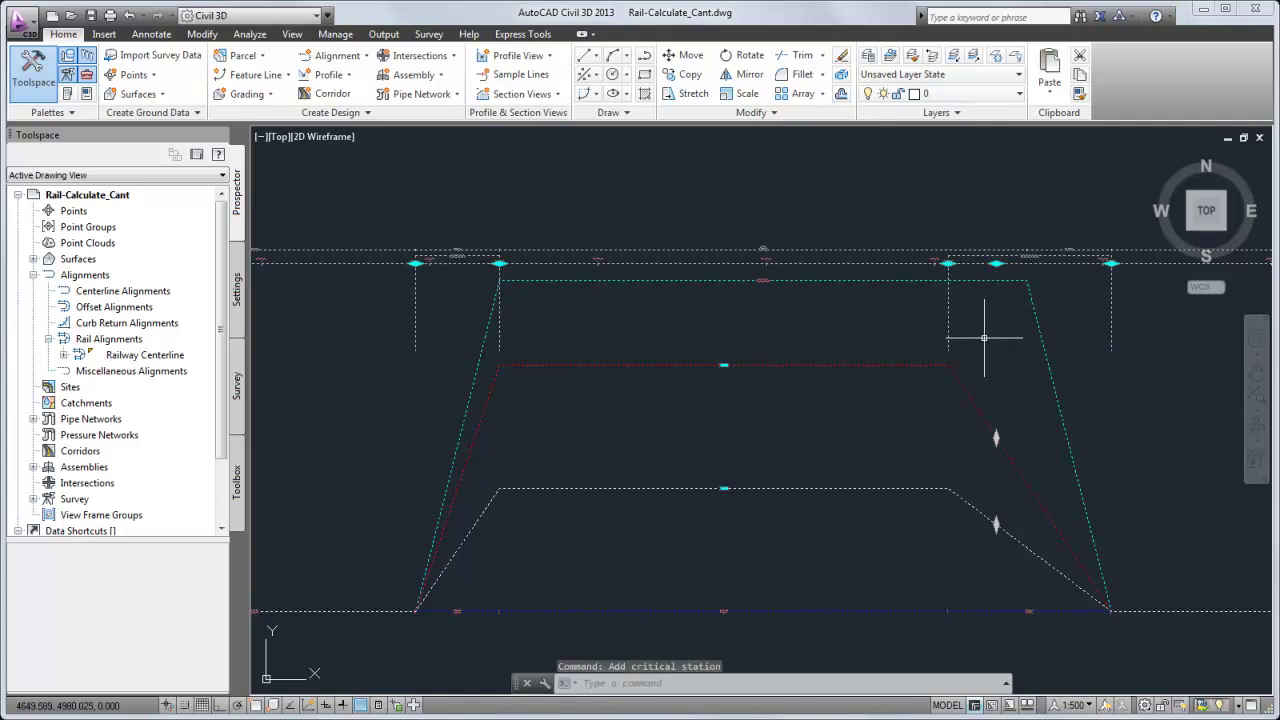
- Create a Railway Centerline corridor with Layout (20) profile and Railway assembly, skipping baseline parameters, then select it
left_click(330, 94)
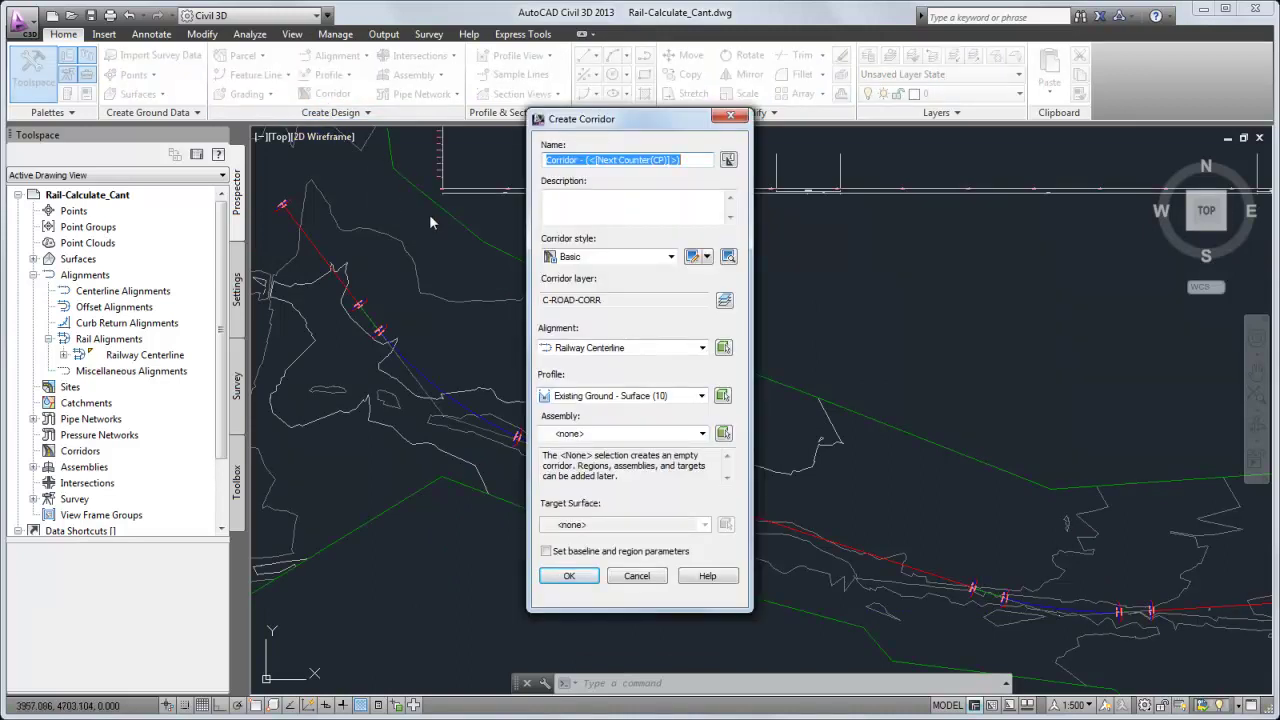
left_click(701, 396)
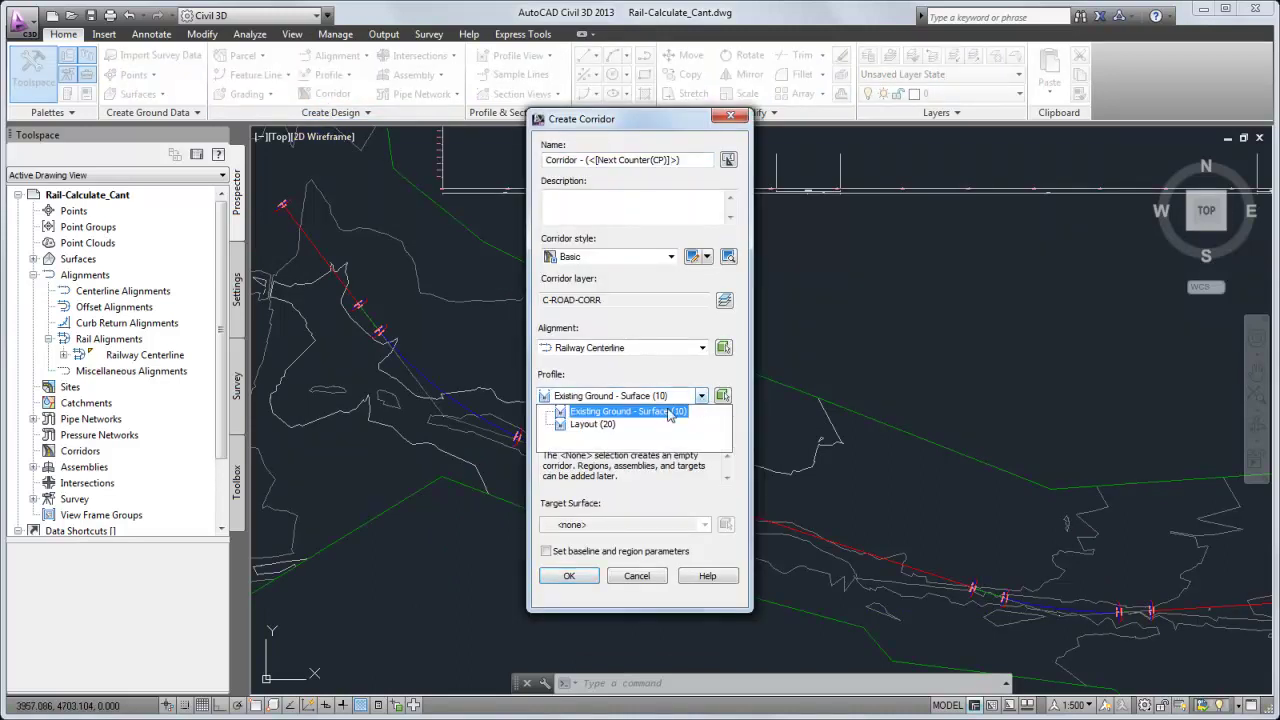
left_click(595, 426)
left_click(598, 433)
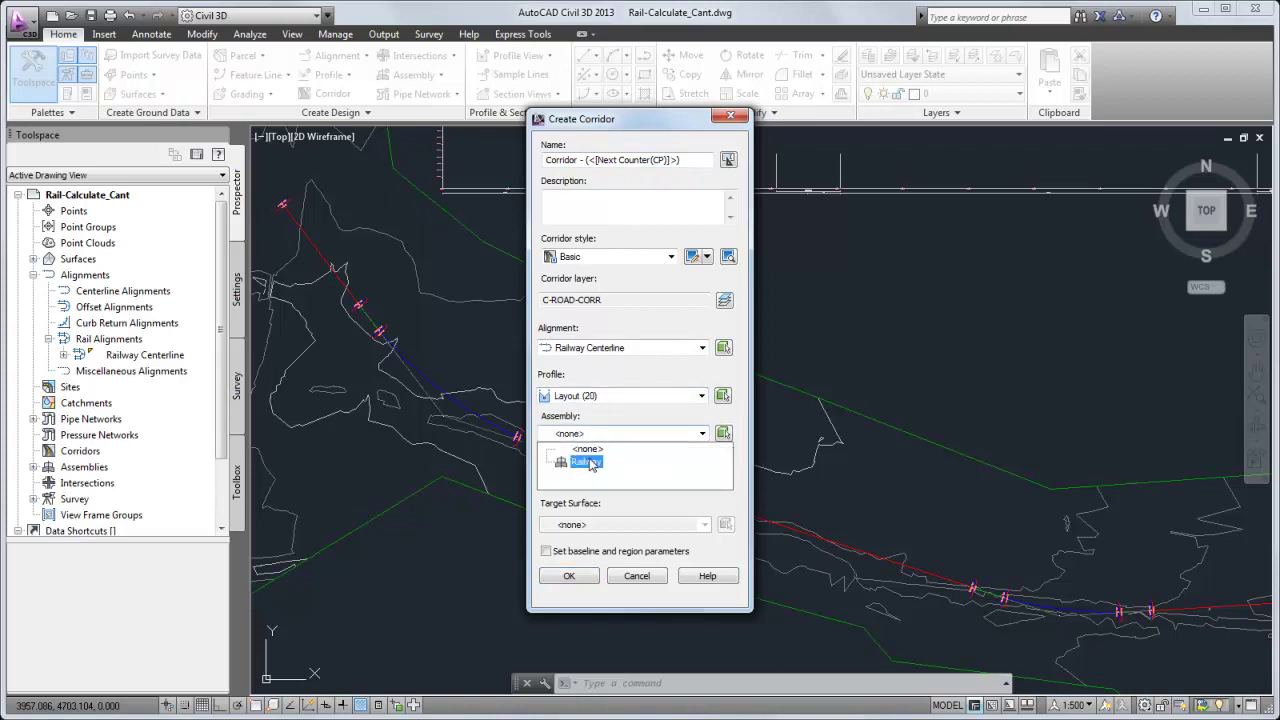
left_click(589, 463)
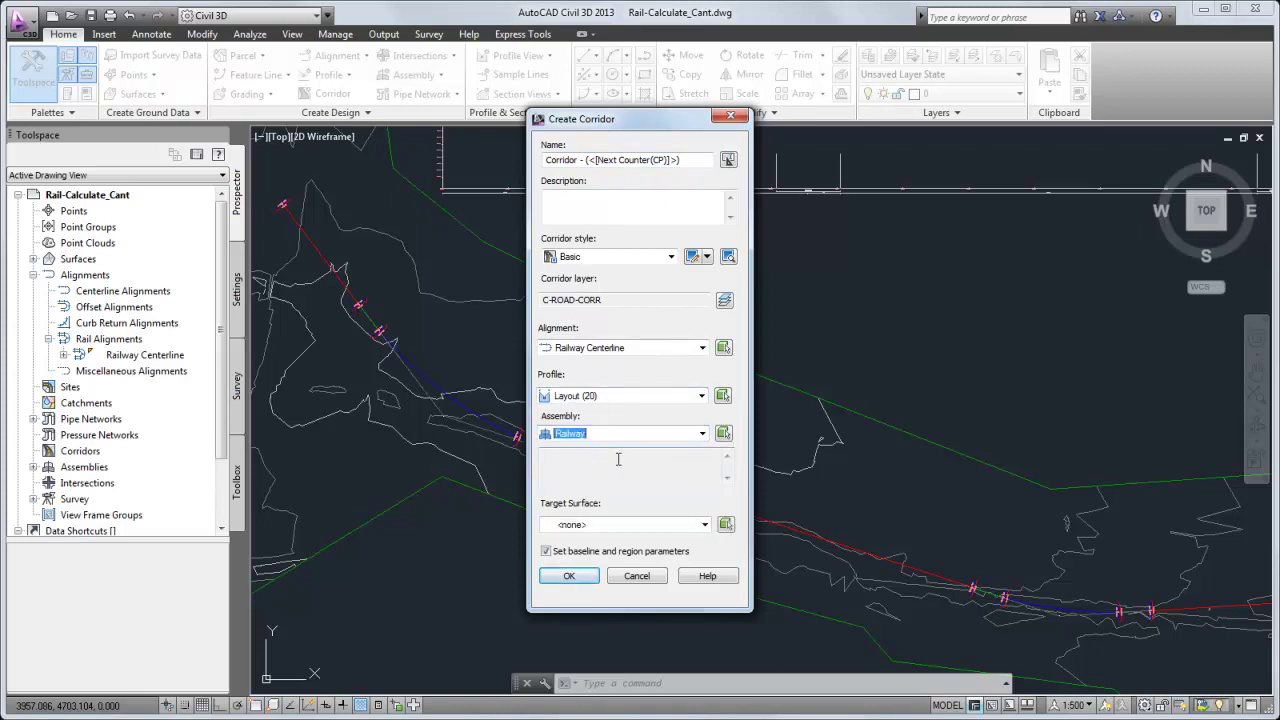
left_click(546, 551)
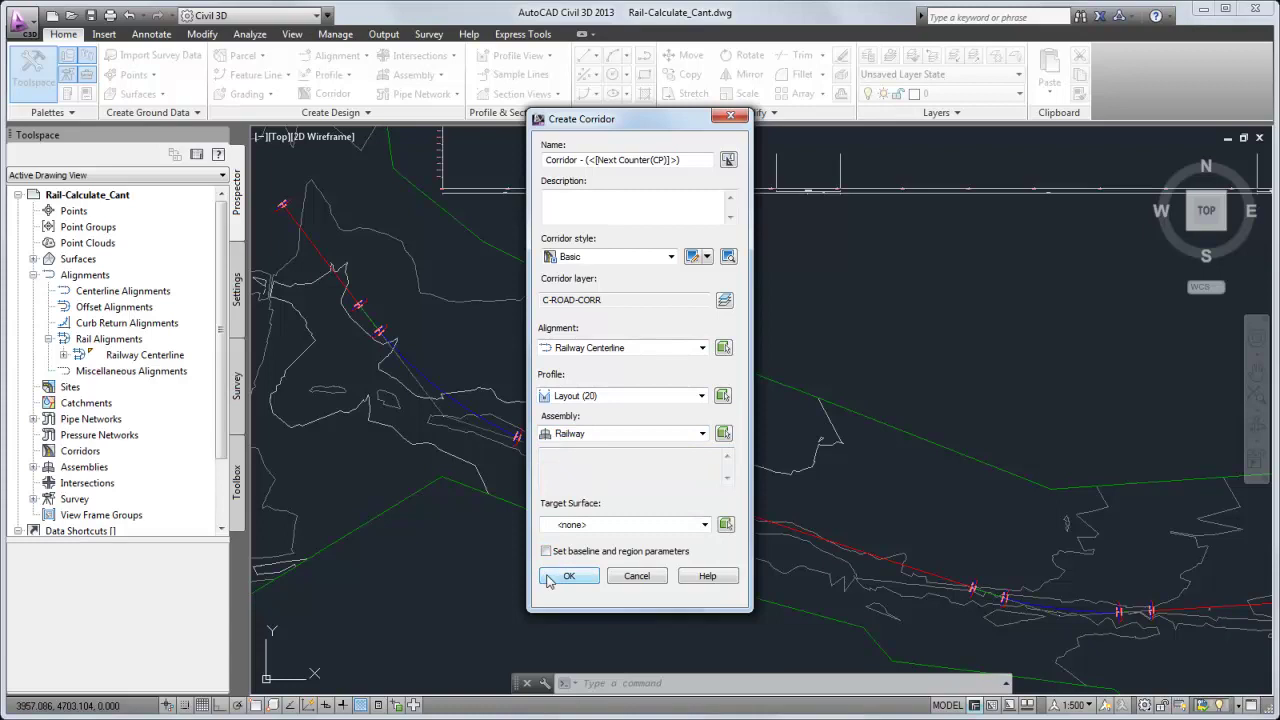
left_click(565, 577)
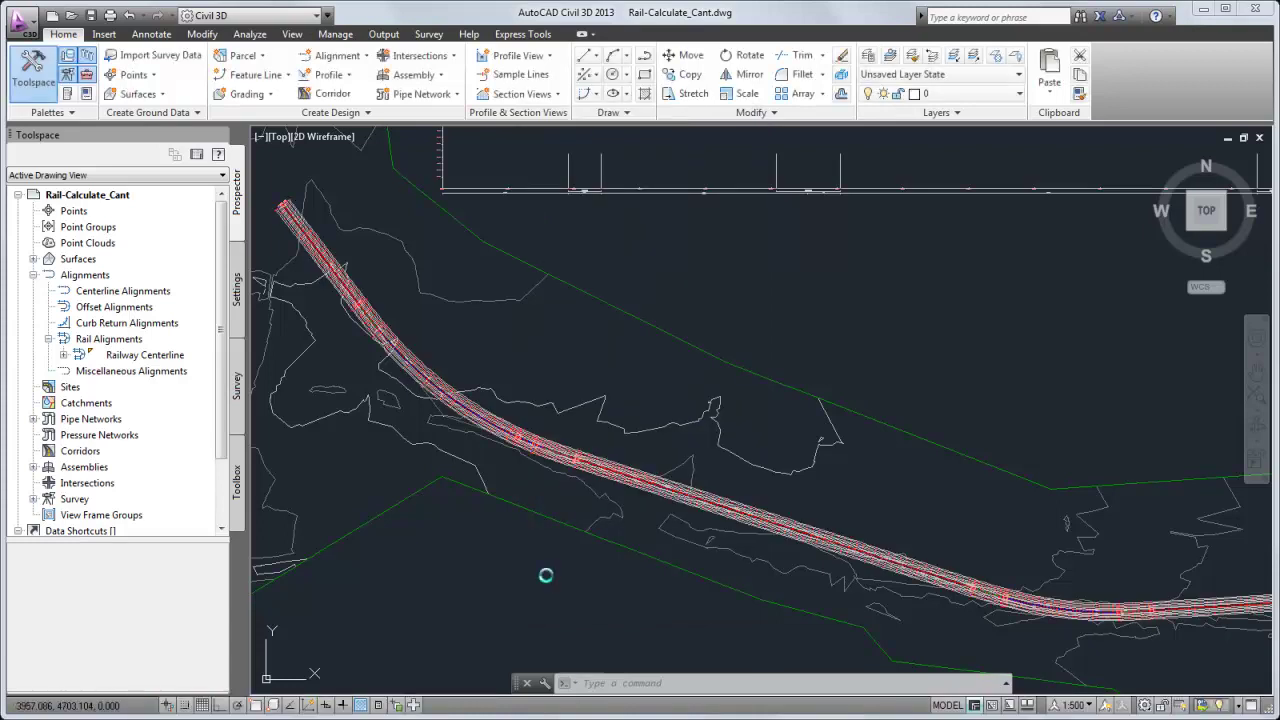
left_click(540, 461)
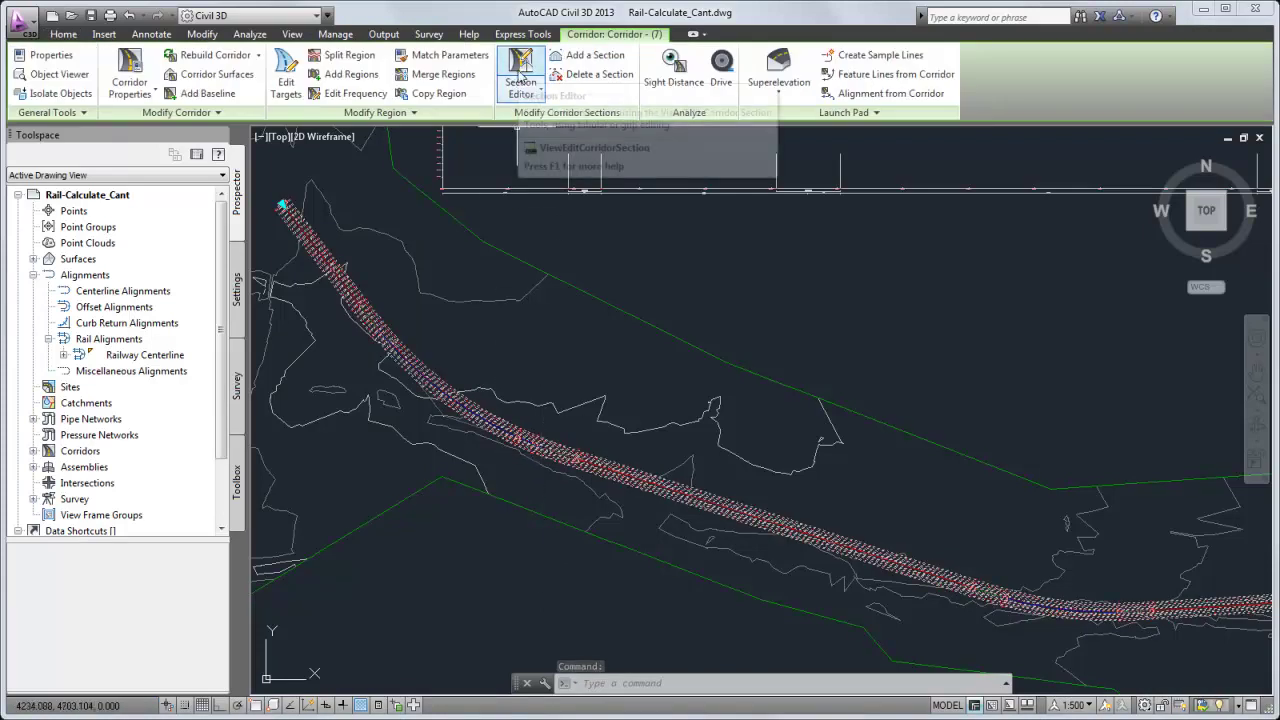
- Open the corridor in Section Editor at 0+190.00m and turn off the corridor's layer
left_click(520, 78)
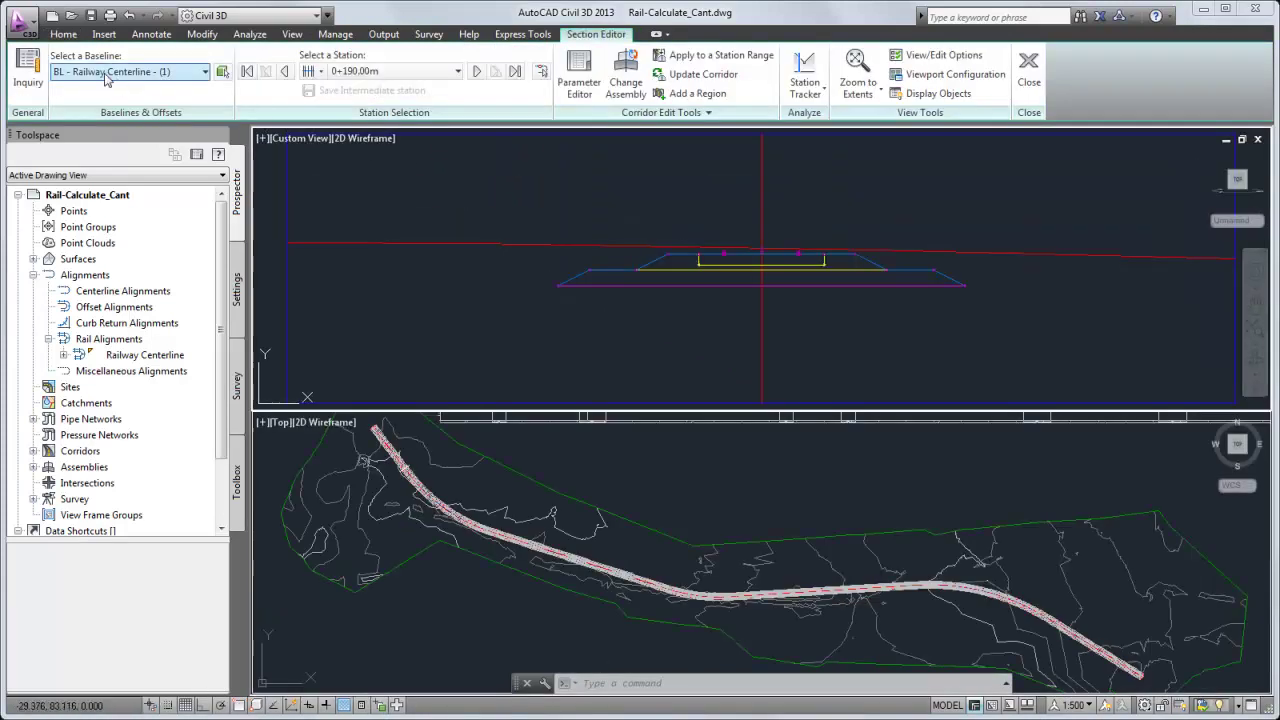
left_click(63, 36)
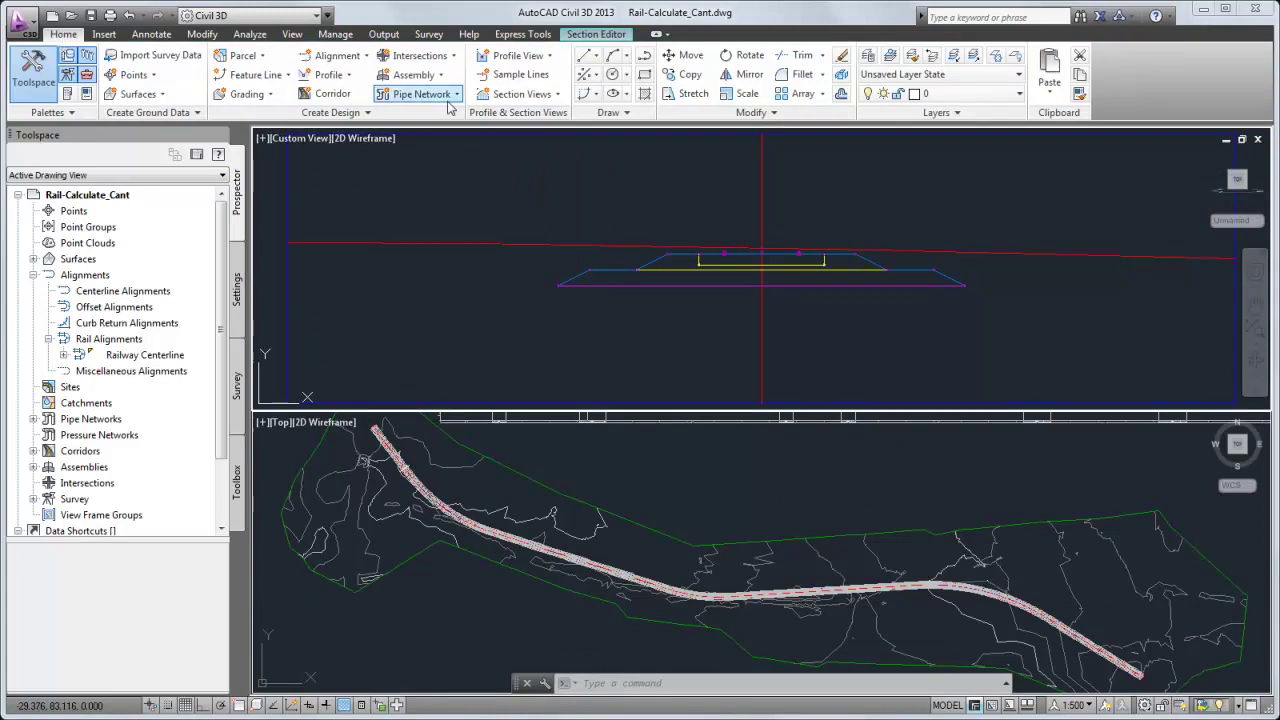
left_click(1008, 100)
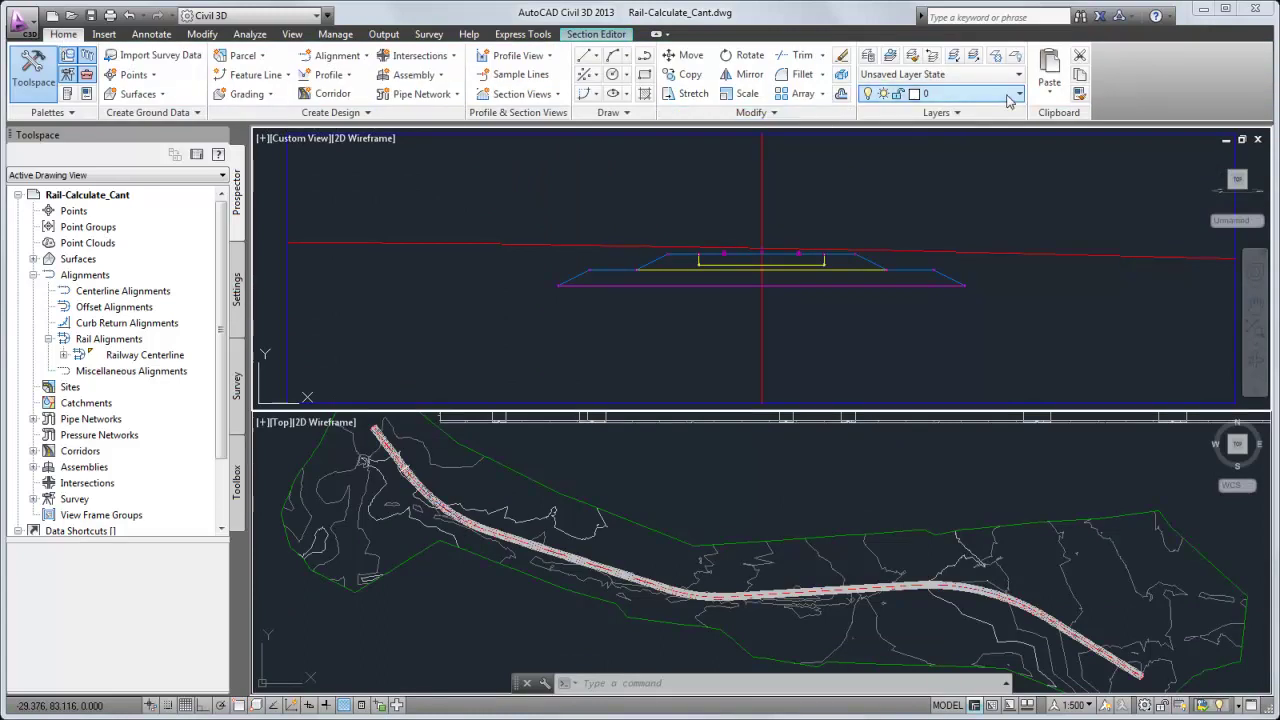
scroll(1017, 230, "down", 3)
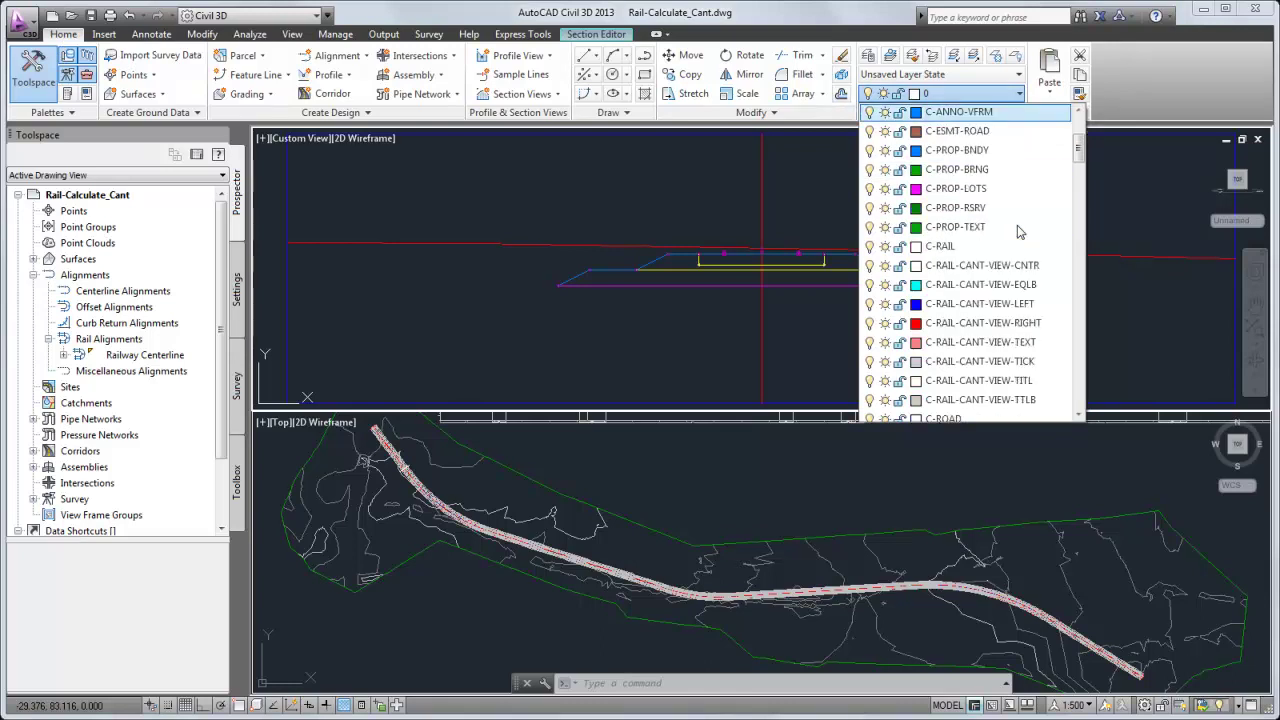
scroll(1017, 230, "down", 3)
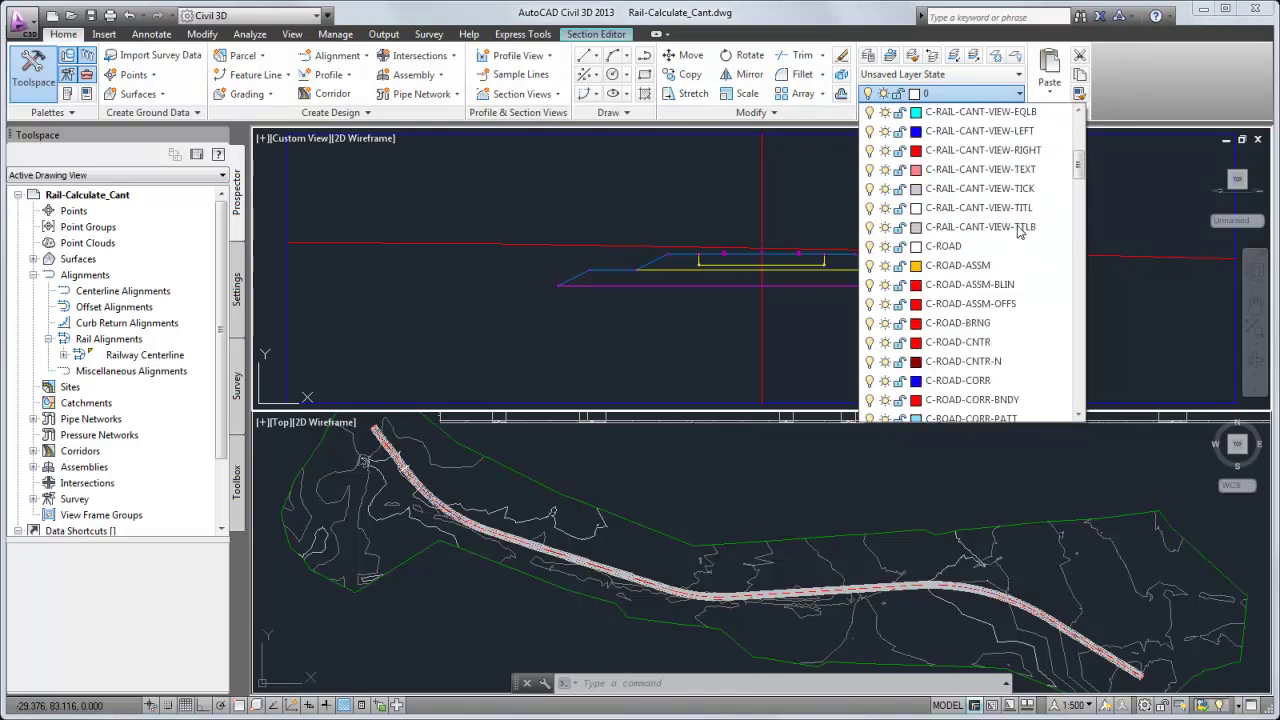
left_click(830, 378)
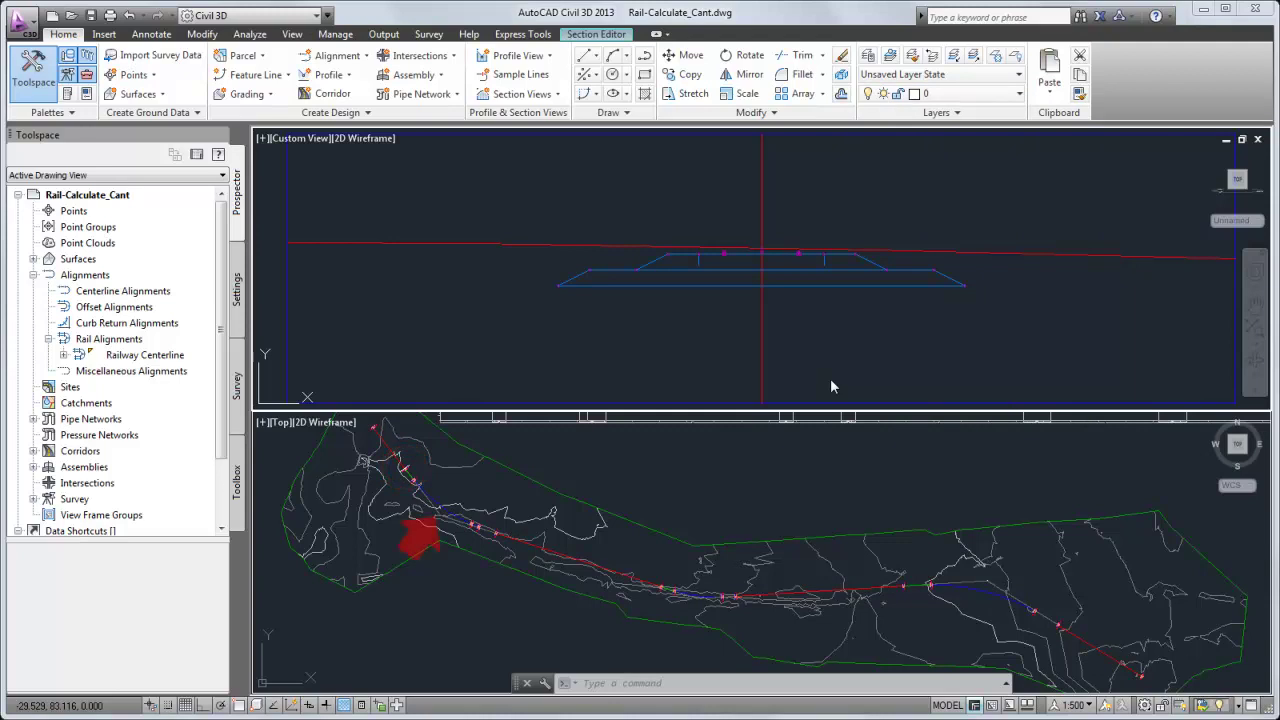
- Advance through stations 0+191.53m, 0+205.00m, 0+215.00m, 0+225.00m, 0+240.00m, 0+245.00m to 0+255.00m
left_click(600, 36)
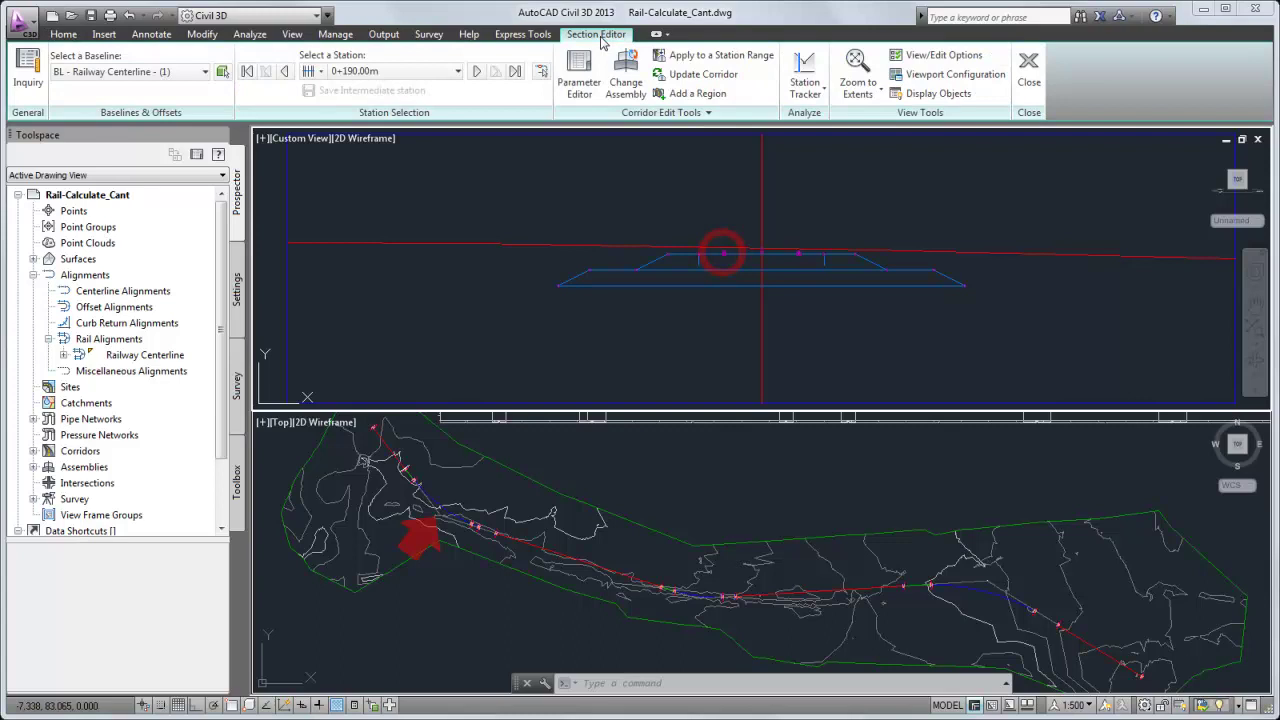
left_click(475, 71)
left_click(475, 71)
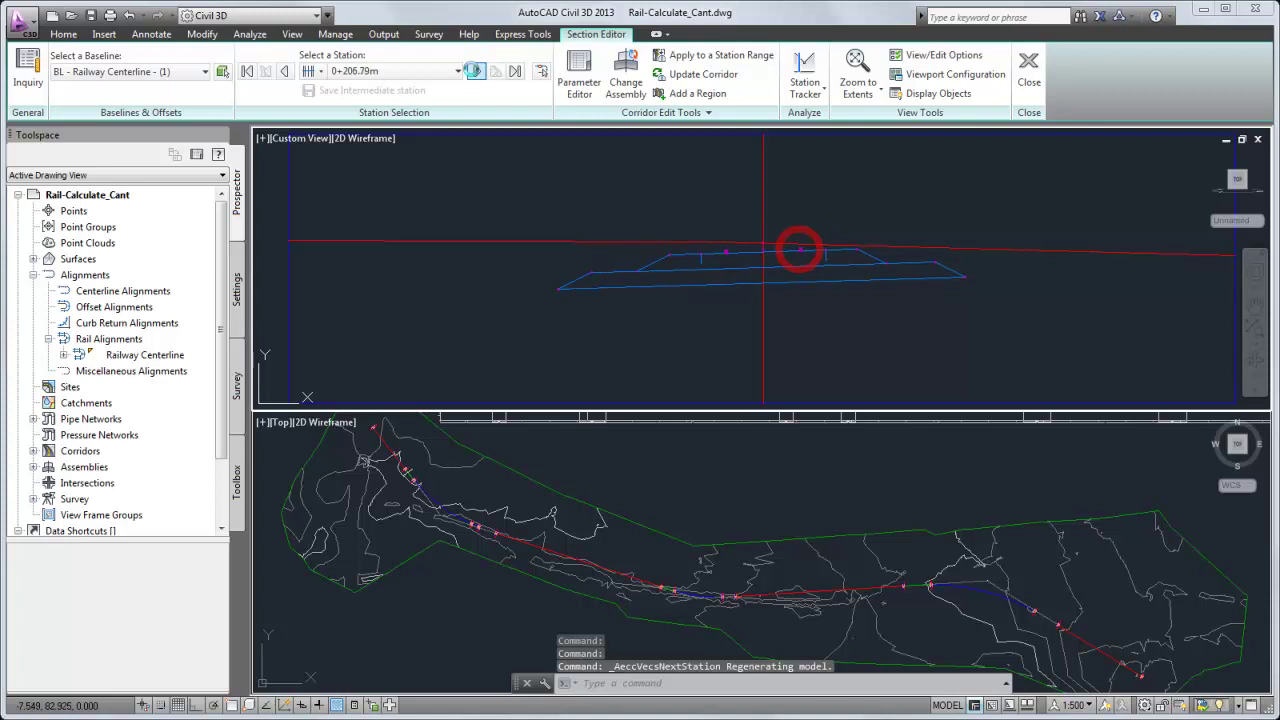
left_click(475, 71)
left_click(475, 71)
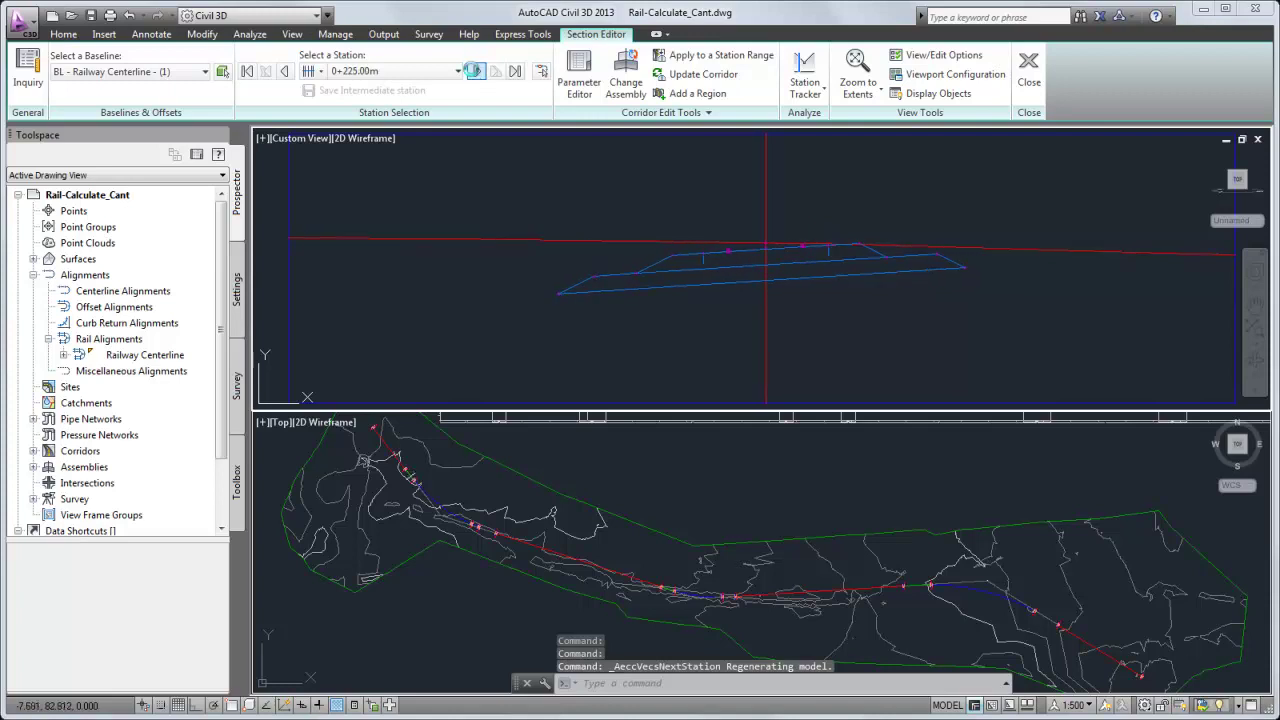
left_click(475, 71)
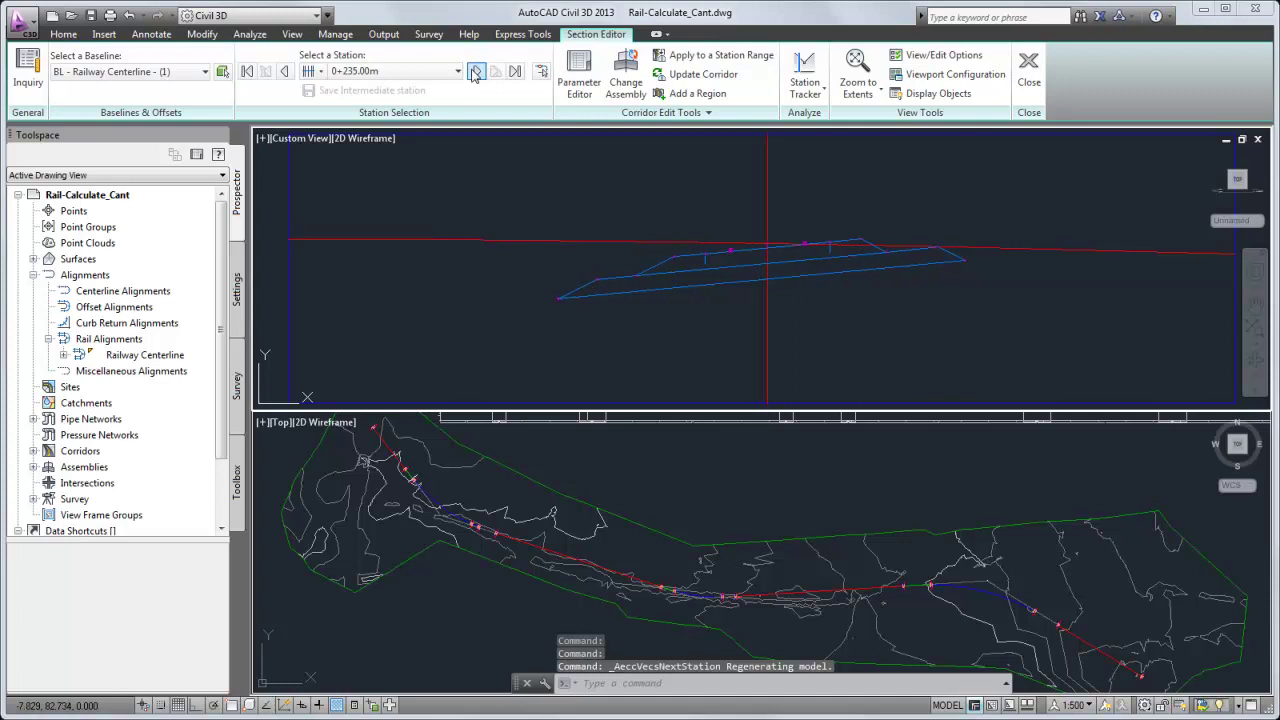
left_click(475, 71)
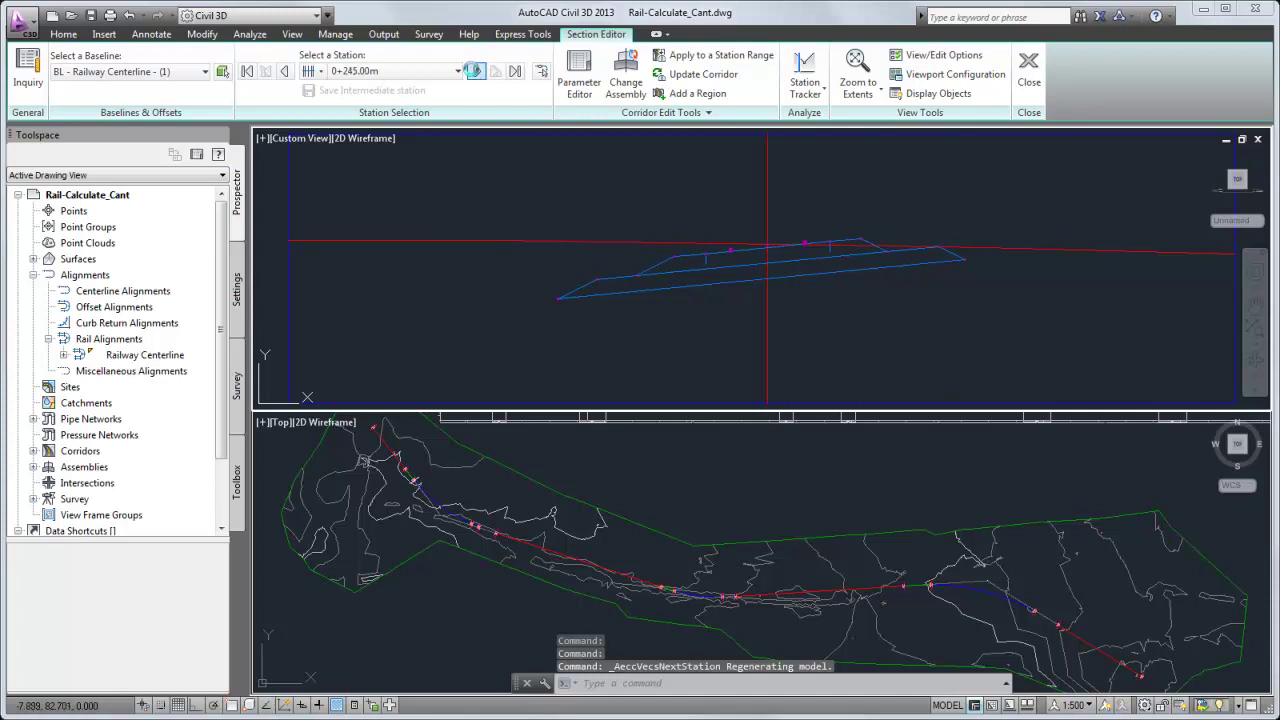
left_click(475, 71)
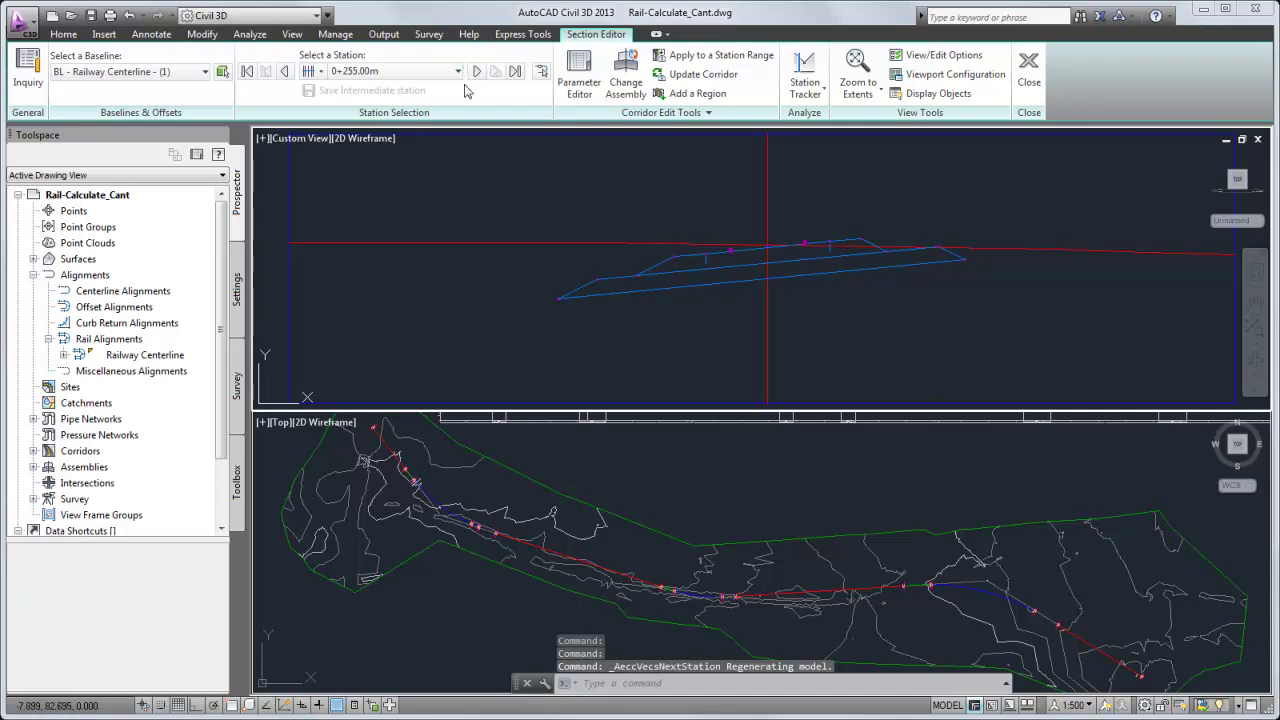